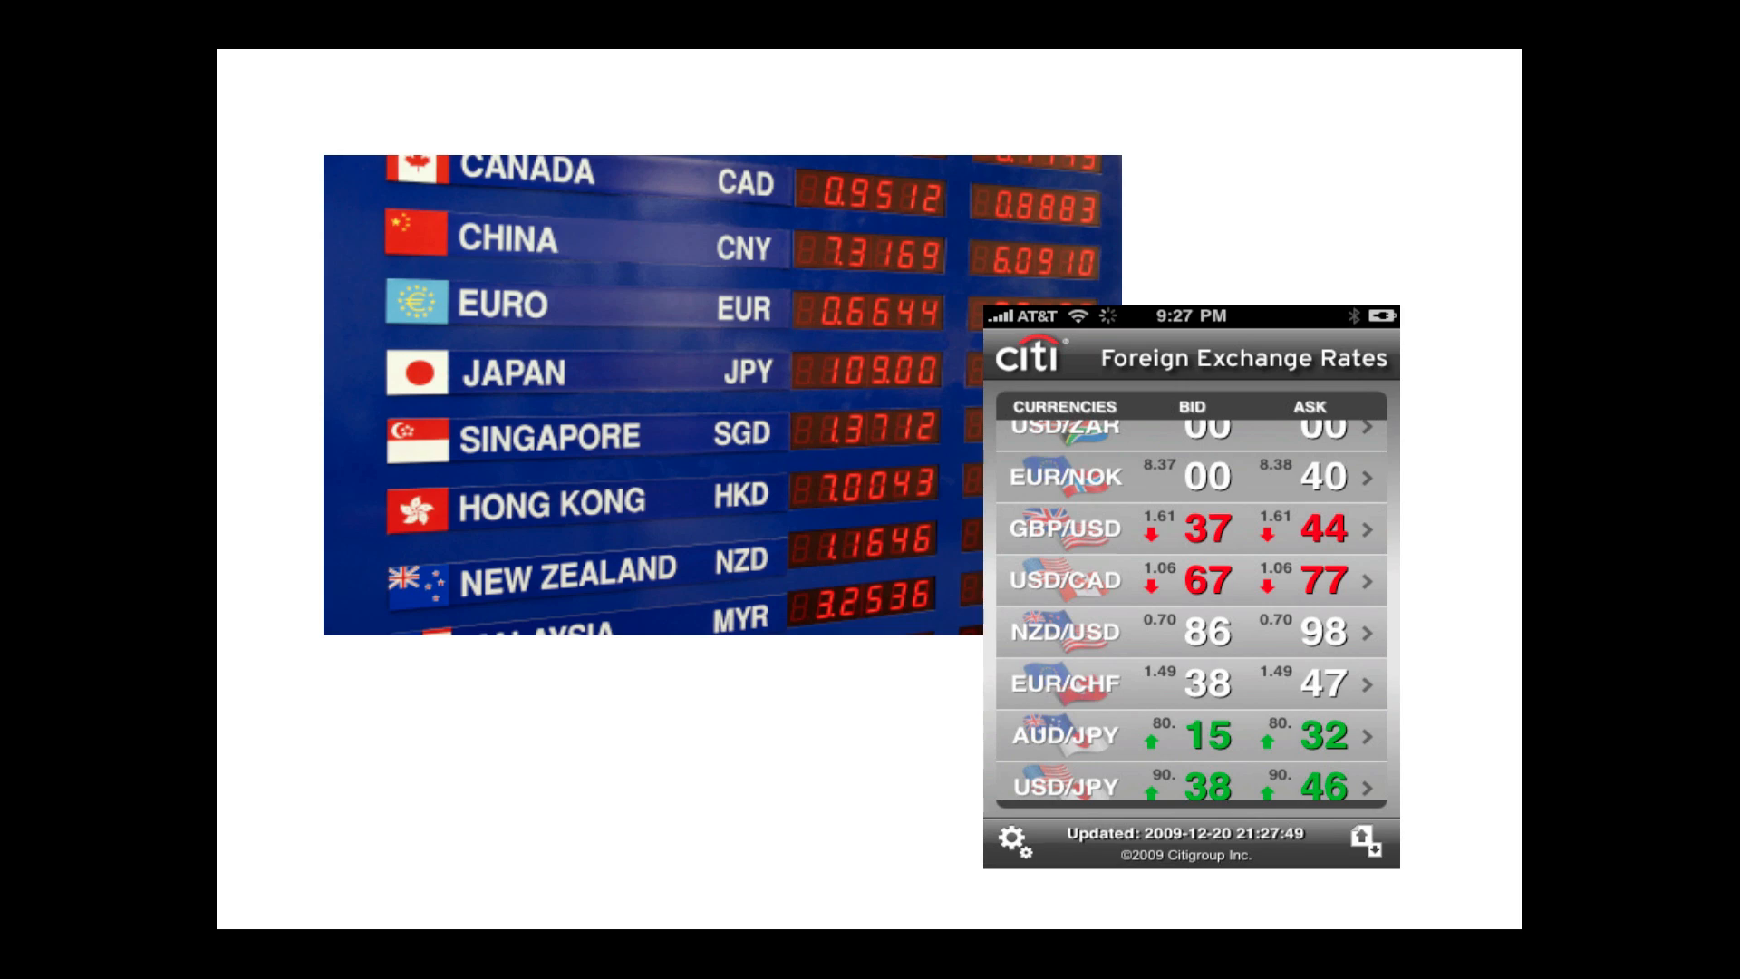
{"action": "key", "text": "Right"}
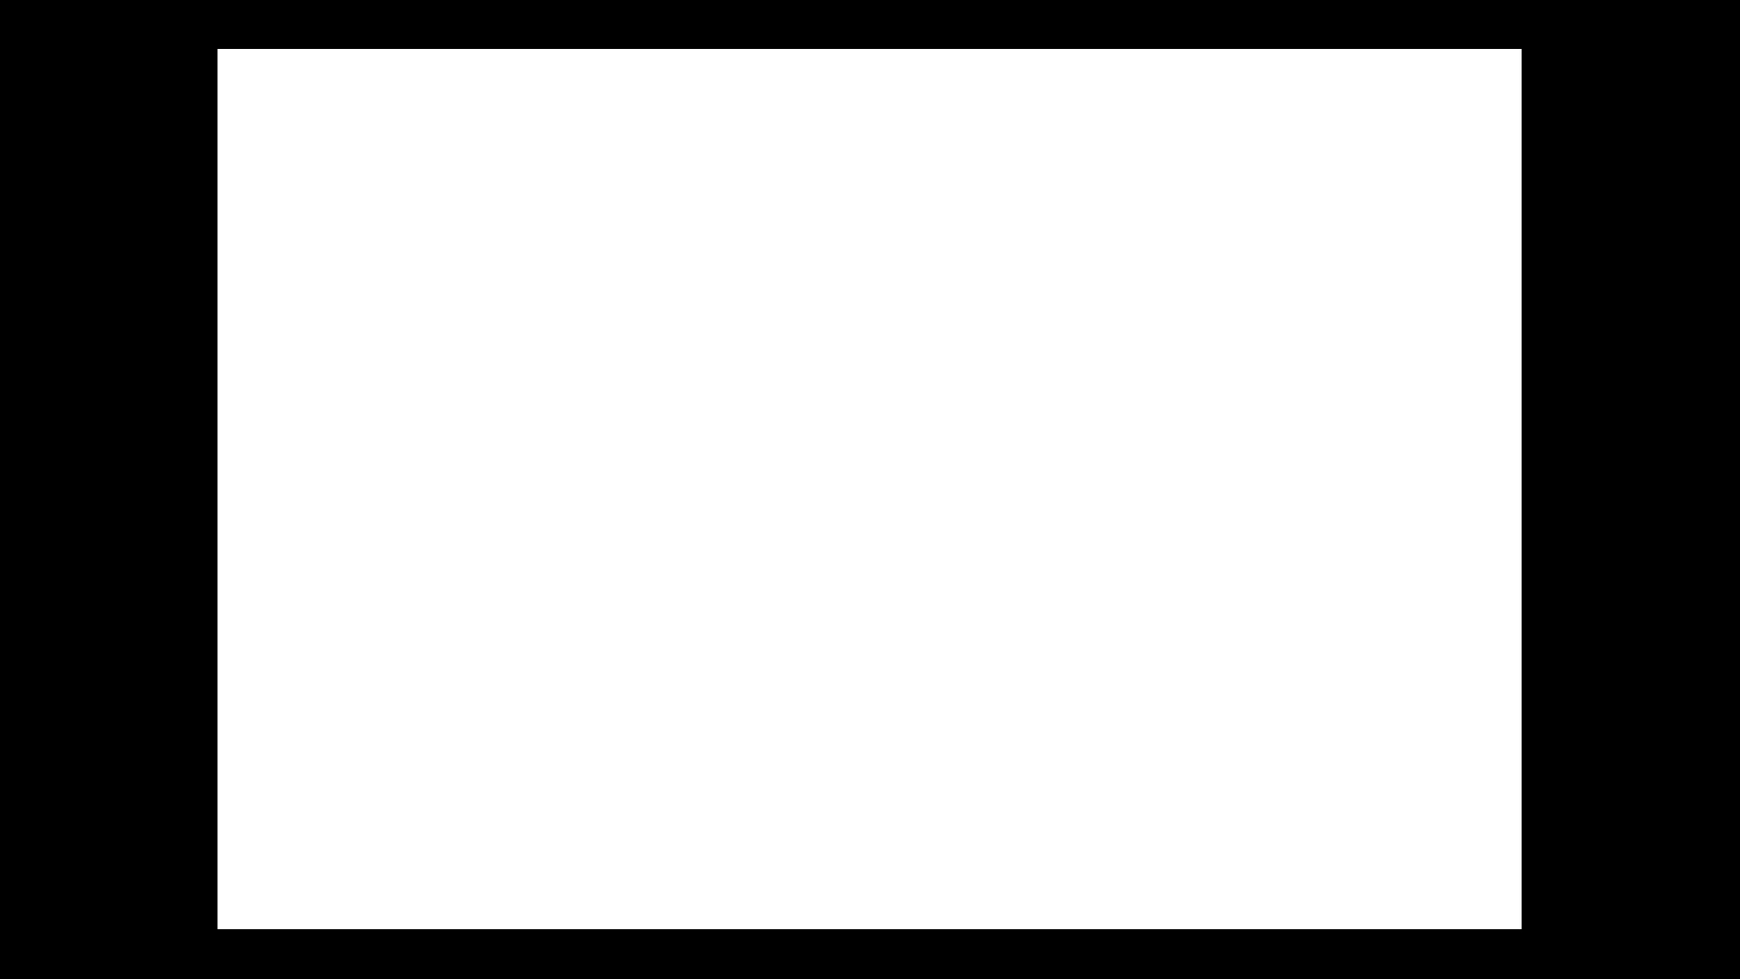
{"action": "key", "text": "Right"}
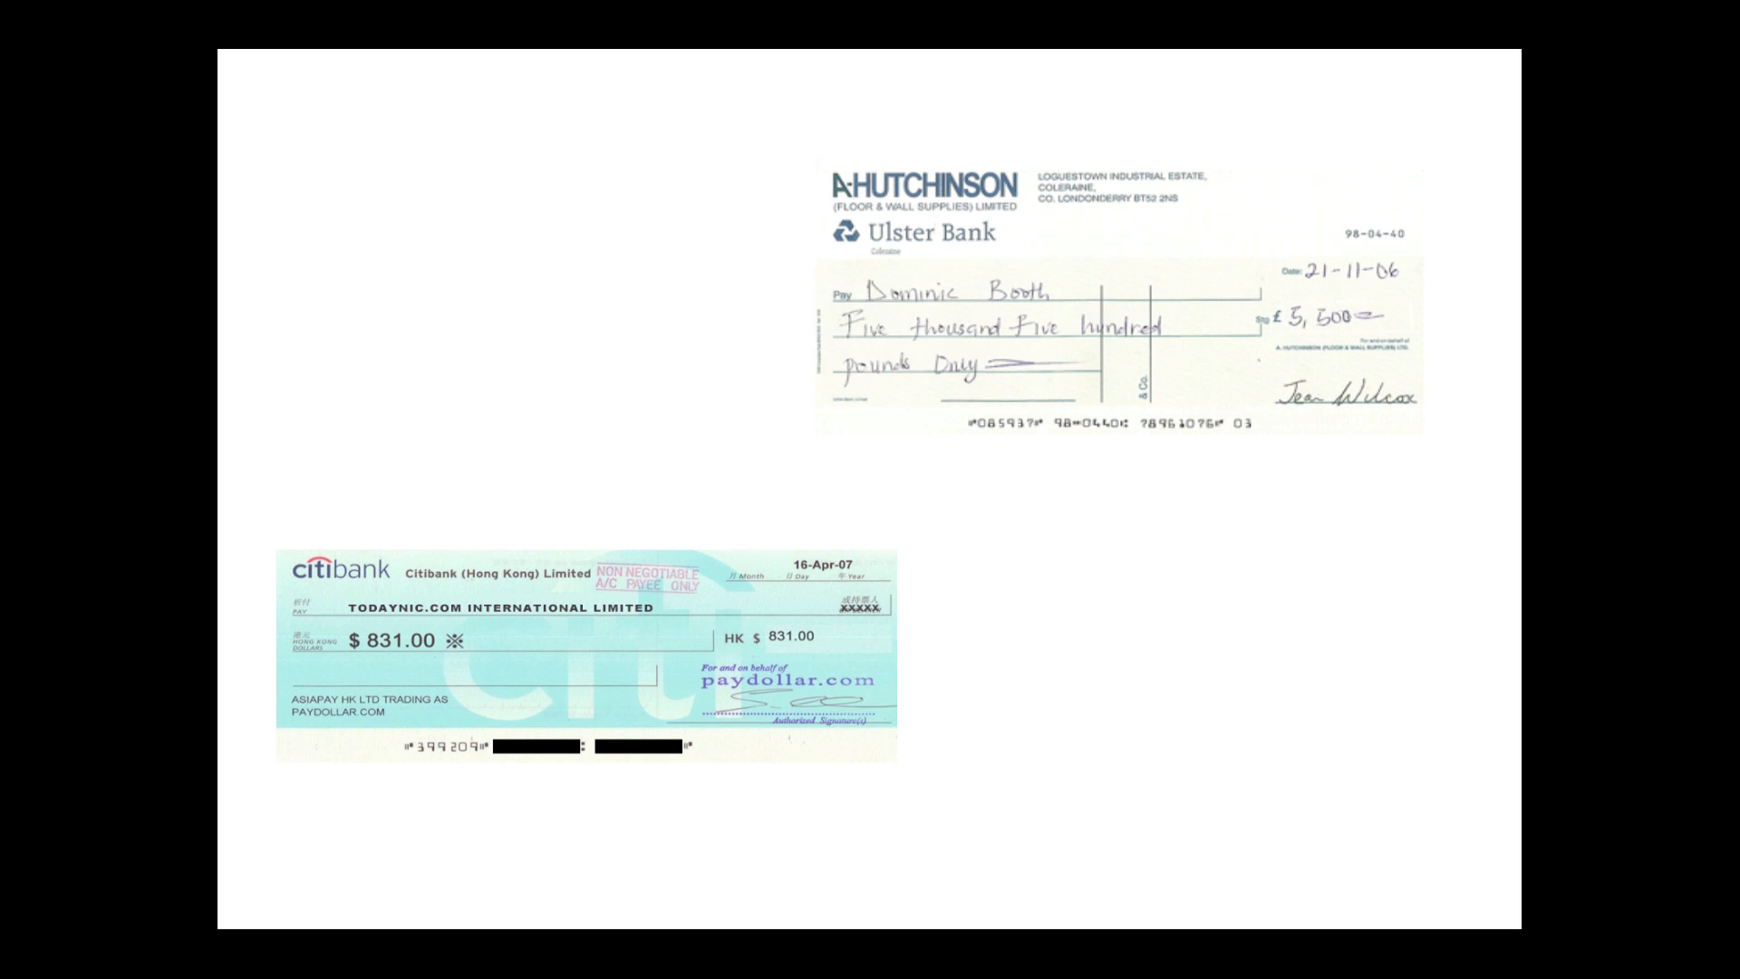
{"action": "key", "text": "Right"}
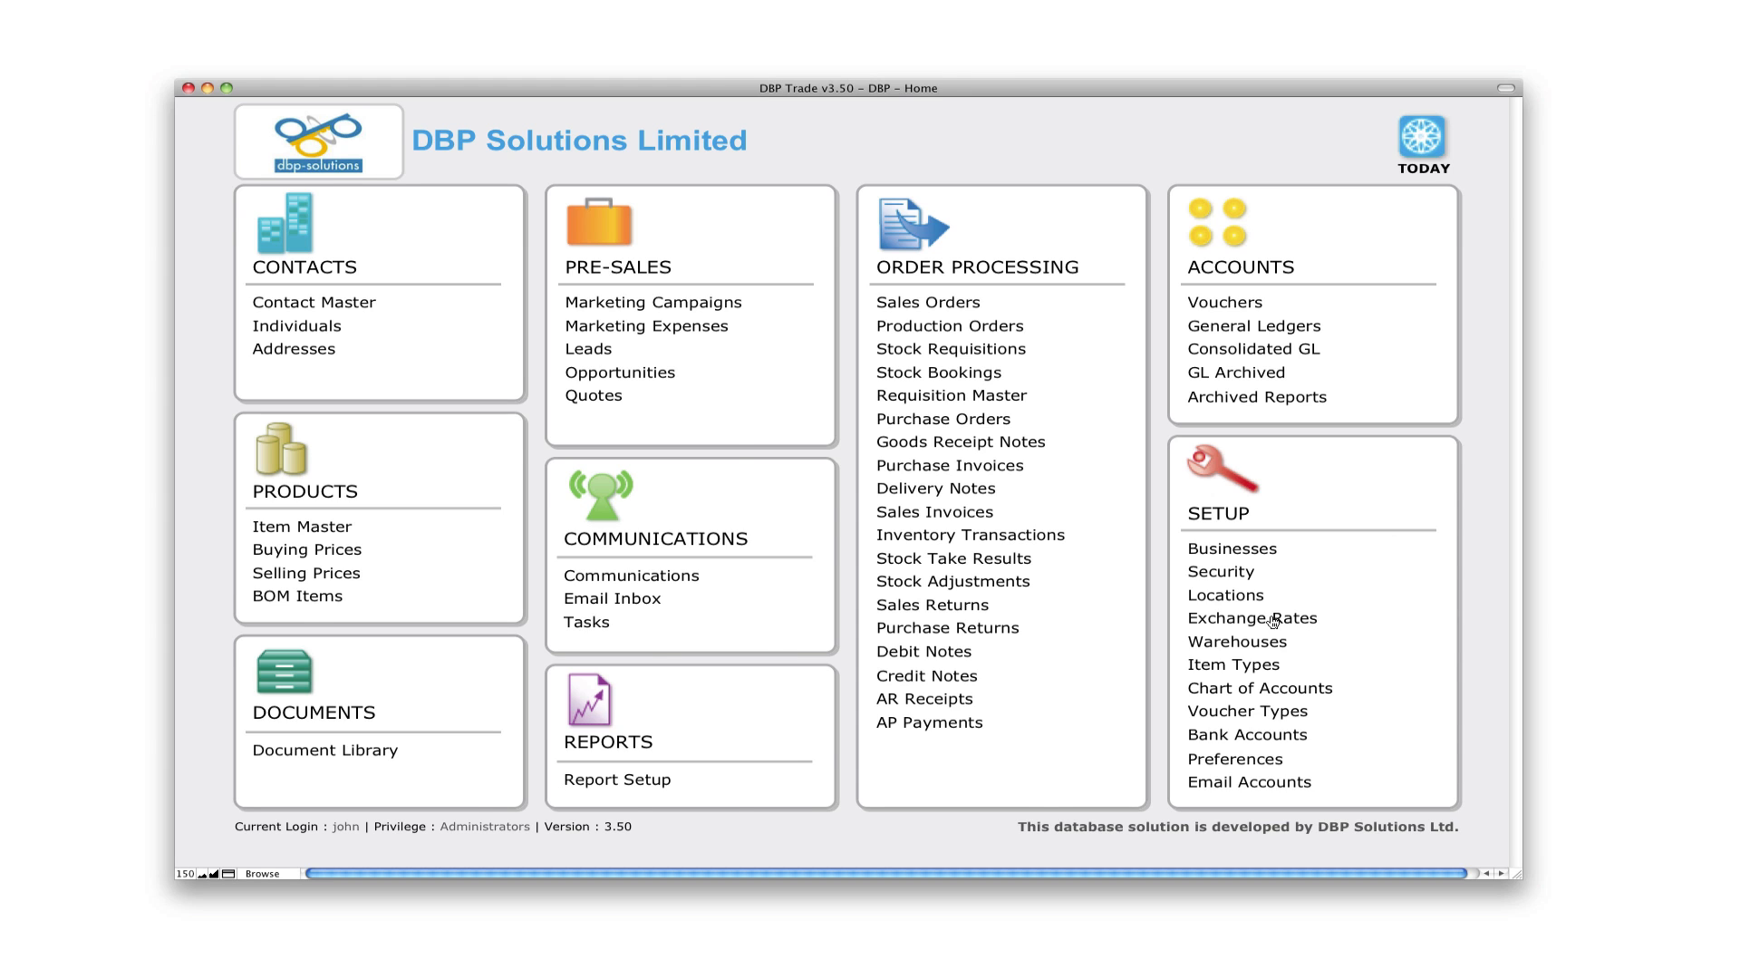
- Open the exchange rates setup and review the HKD, RMB and USD base currency records and HKD's currency list
{"action": "left_click", "coordinate": [1274, 620]}
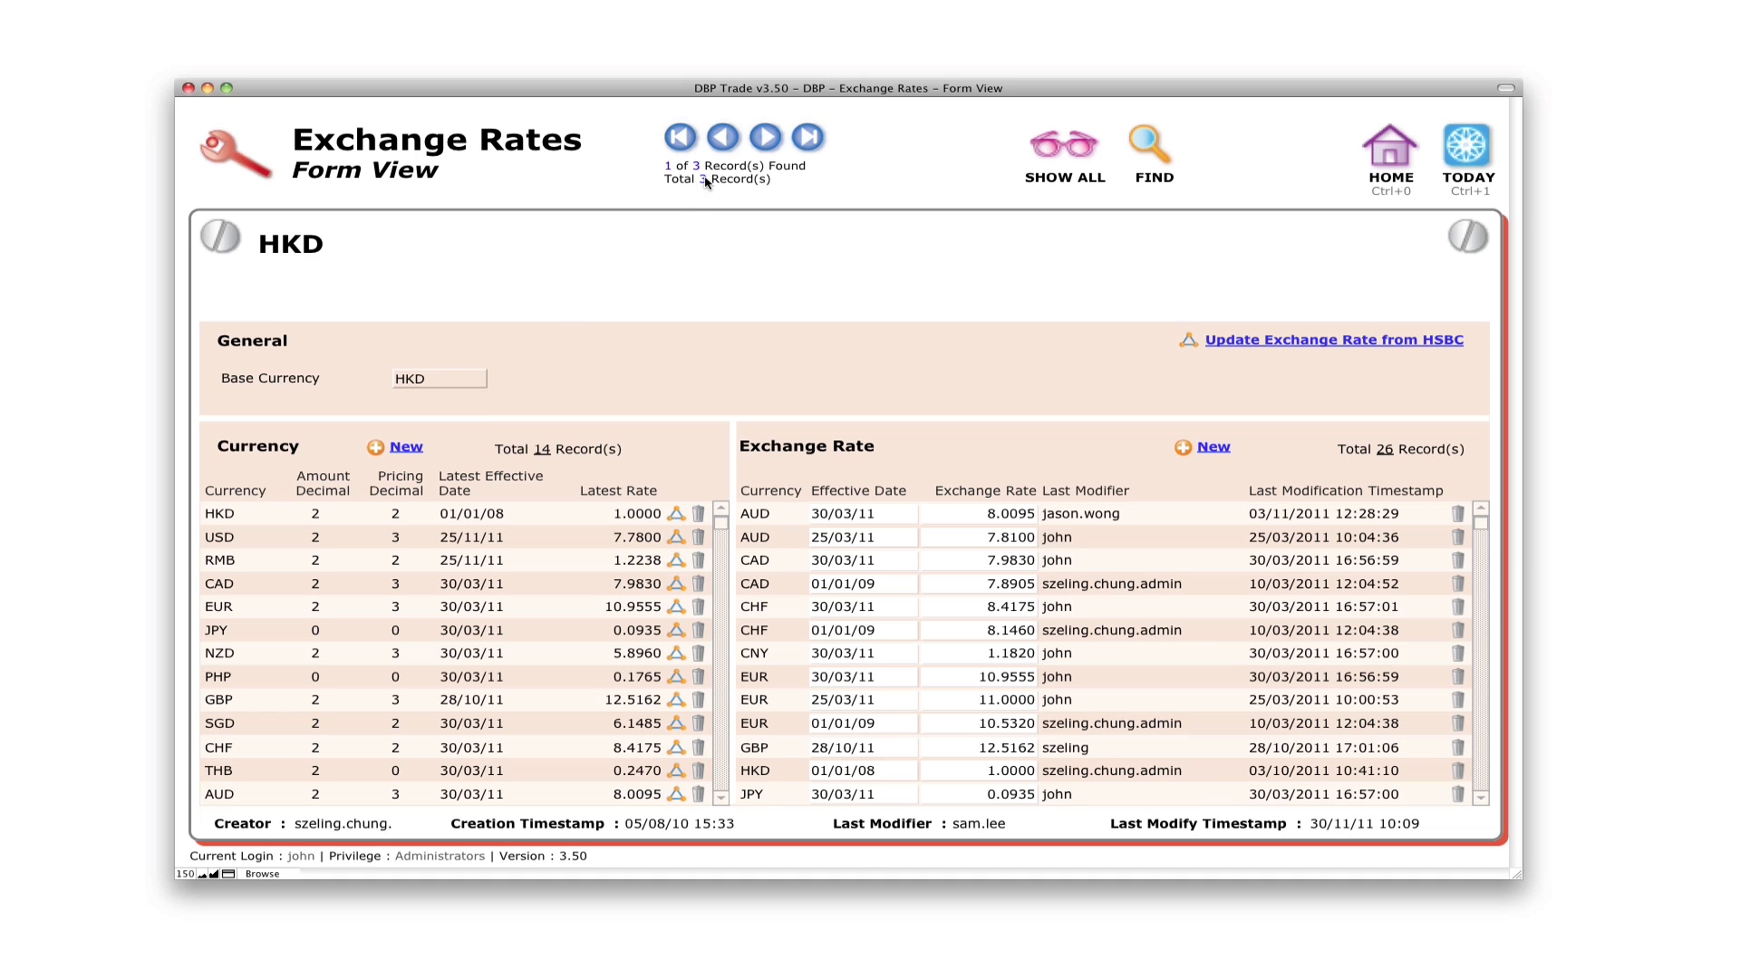
{"action": "left_click", "coordinate": [766, 140]}
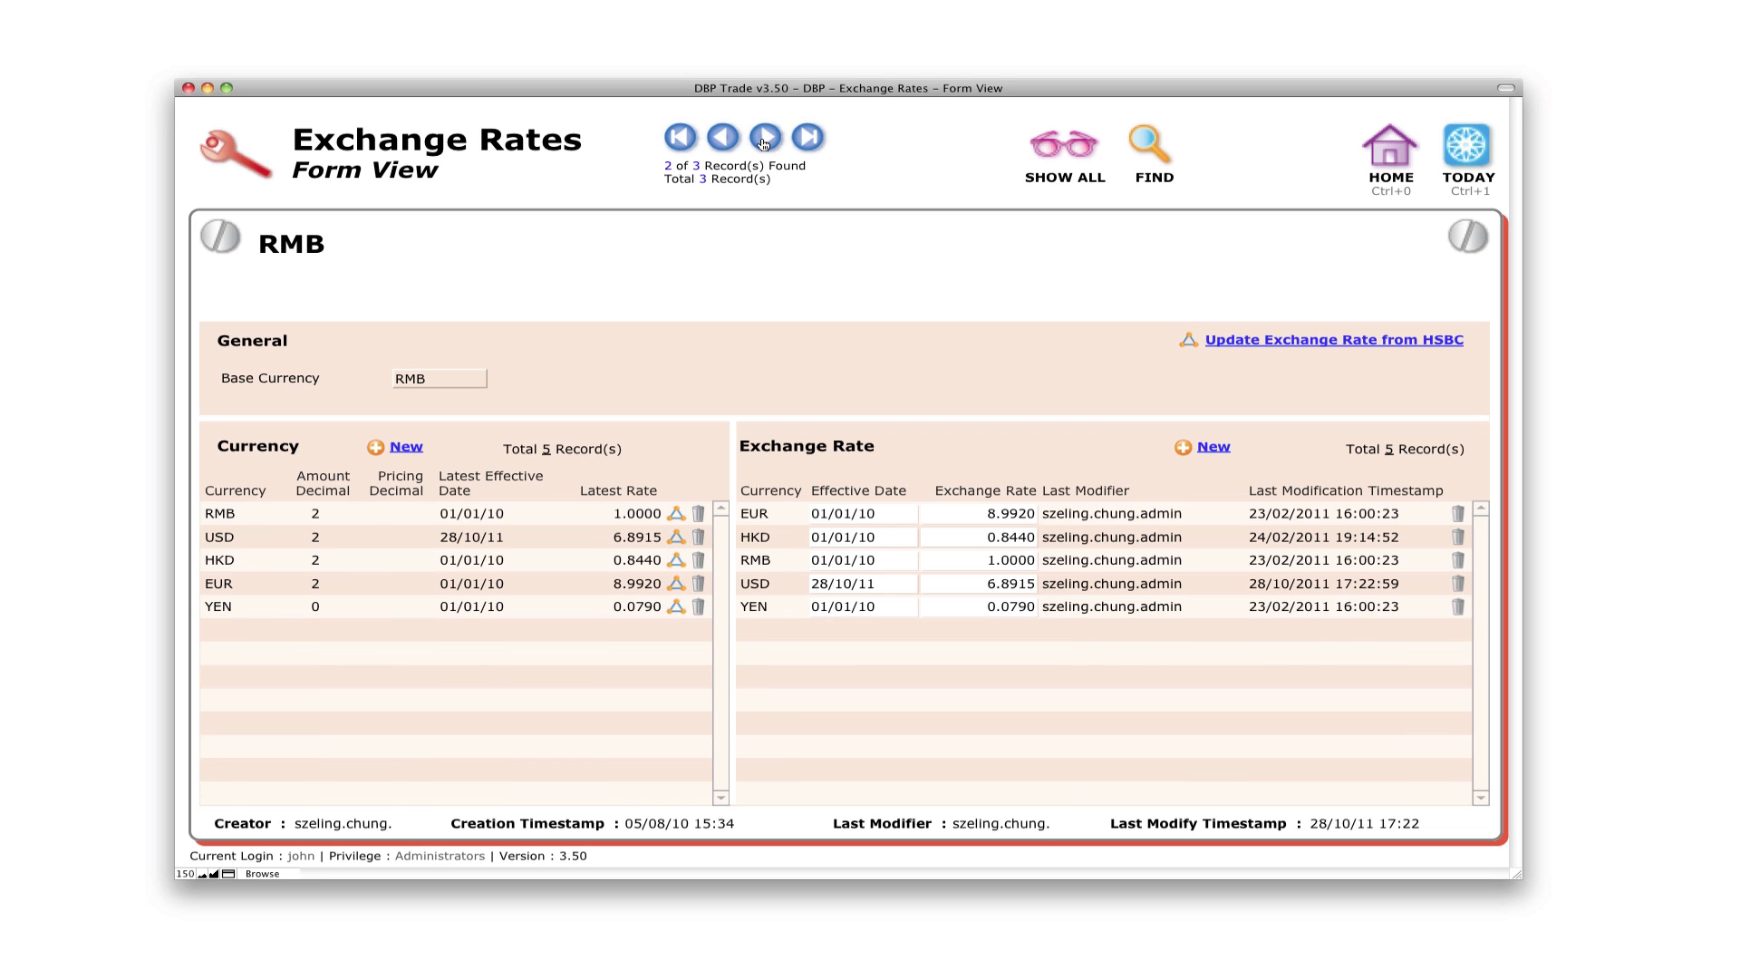
{"action": "left_click", "coordinate": [764, 143]}
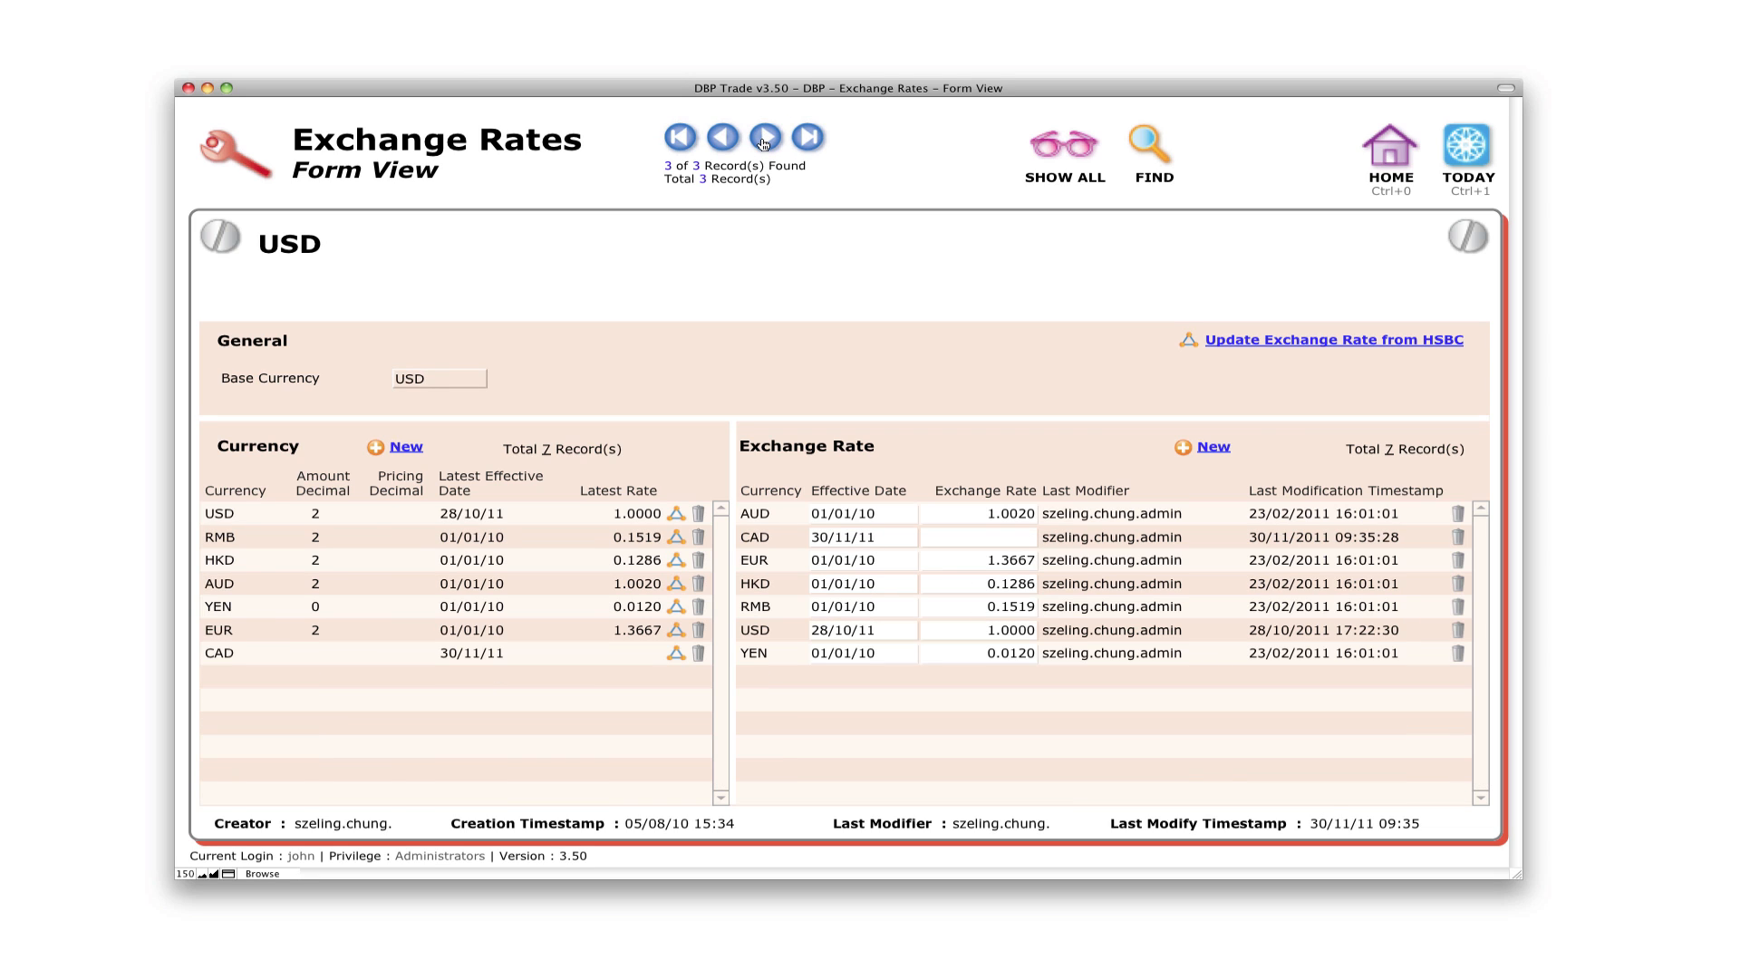
{"action": "left_click", "coordinate": [686, 145]}
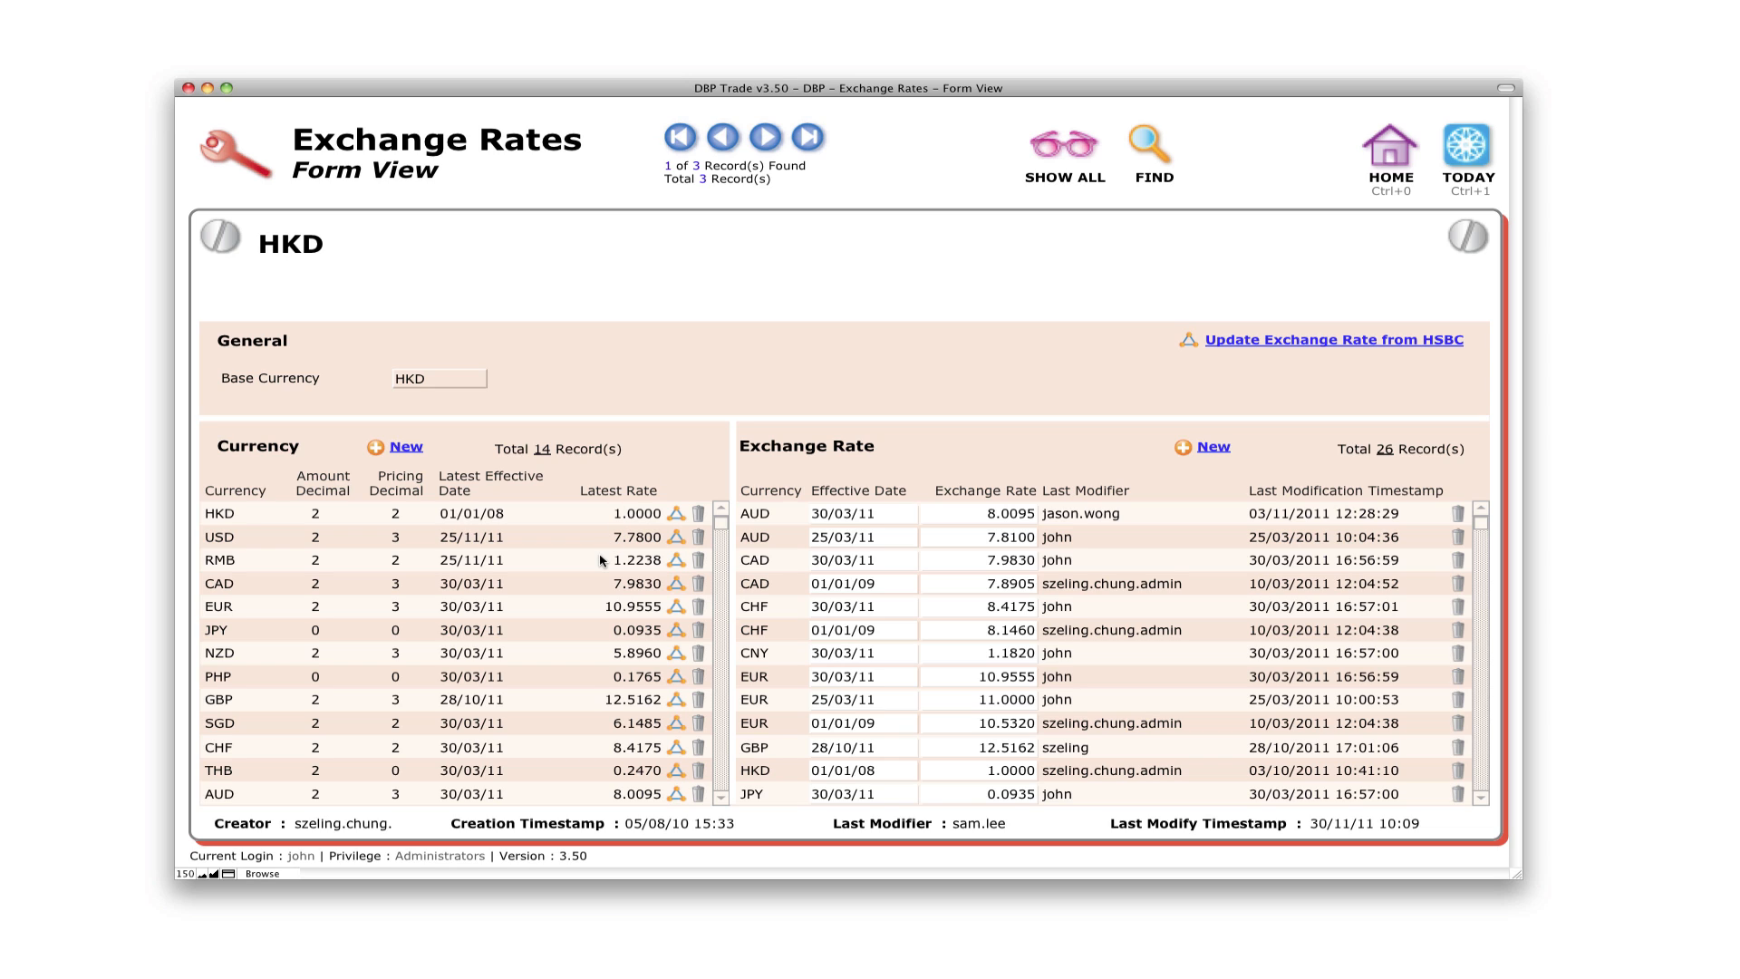
{"action": "scroll", "coordinate": [602, 561], "scroll_direction": "down", "scroll_amount": 1}
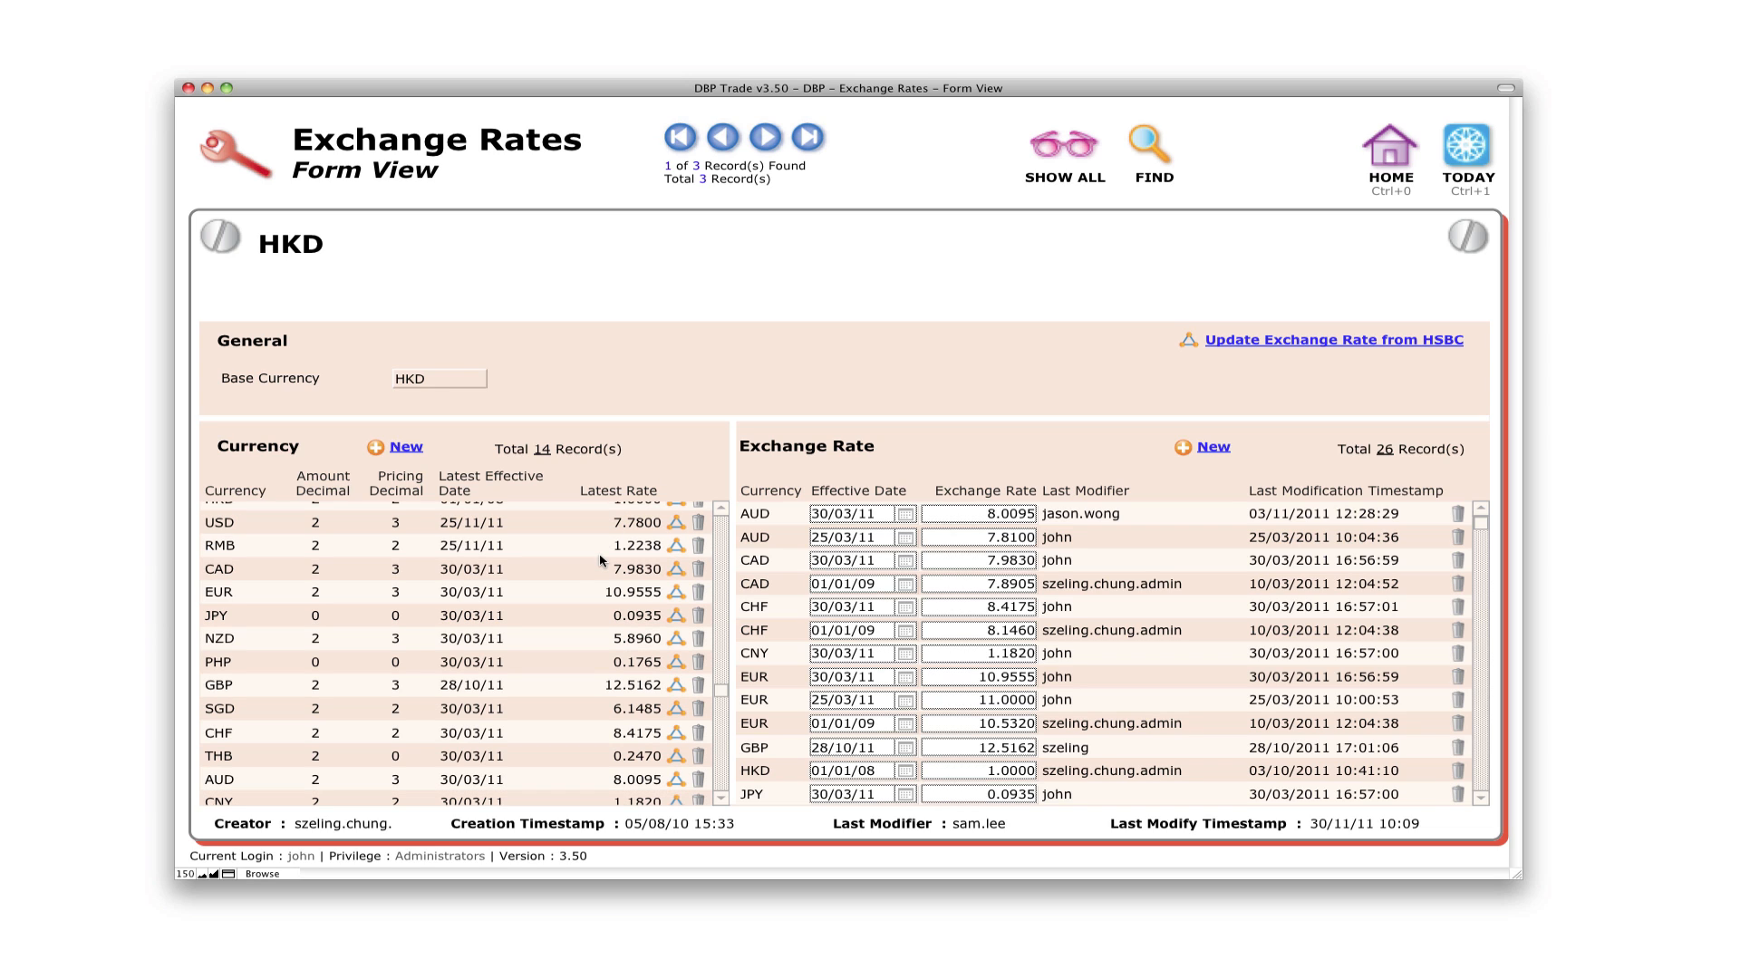
- List the EUR rates under HKD and copy the Euro telegraphic transfer bank buy rate 10.00350 from the HSBC page
{"action": "left_click", "coordinate": [676, 594]}
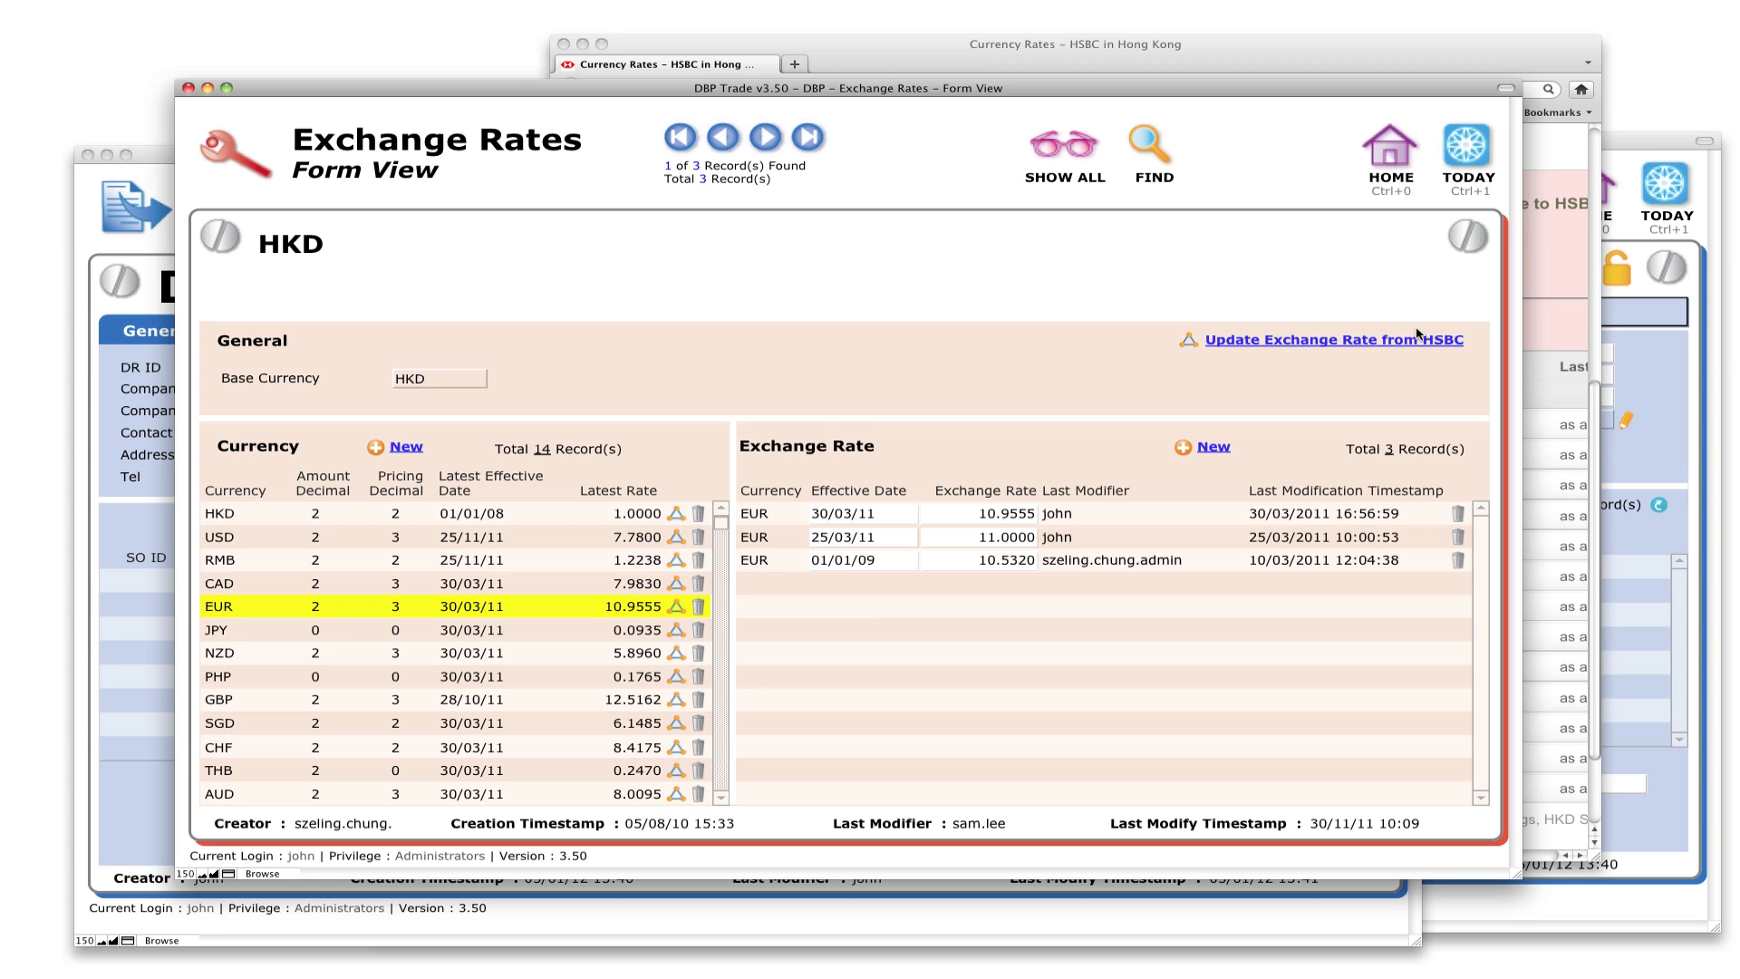
{"action": "left_click", "coordinate": [1419, 339]}
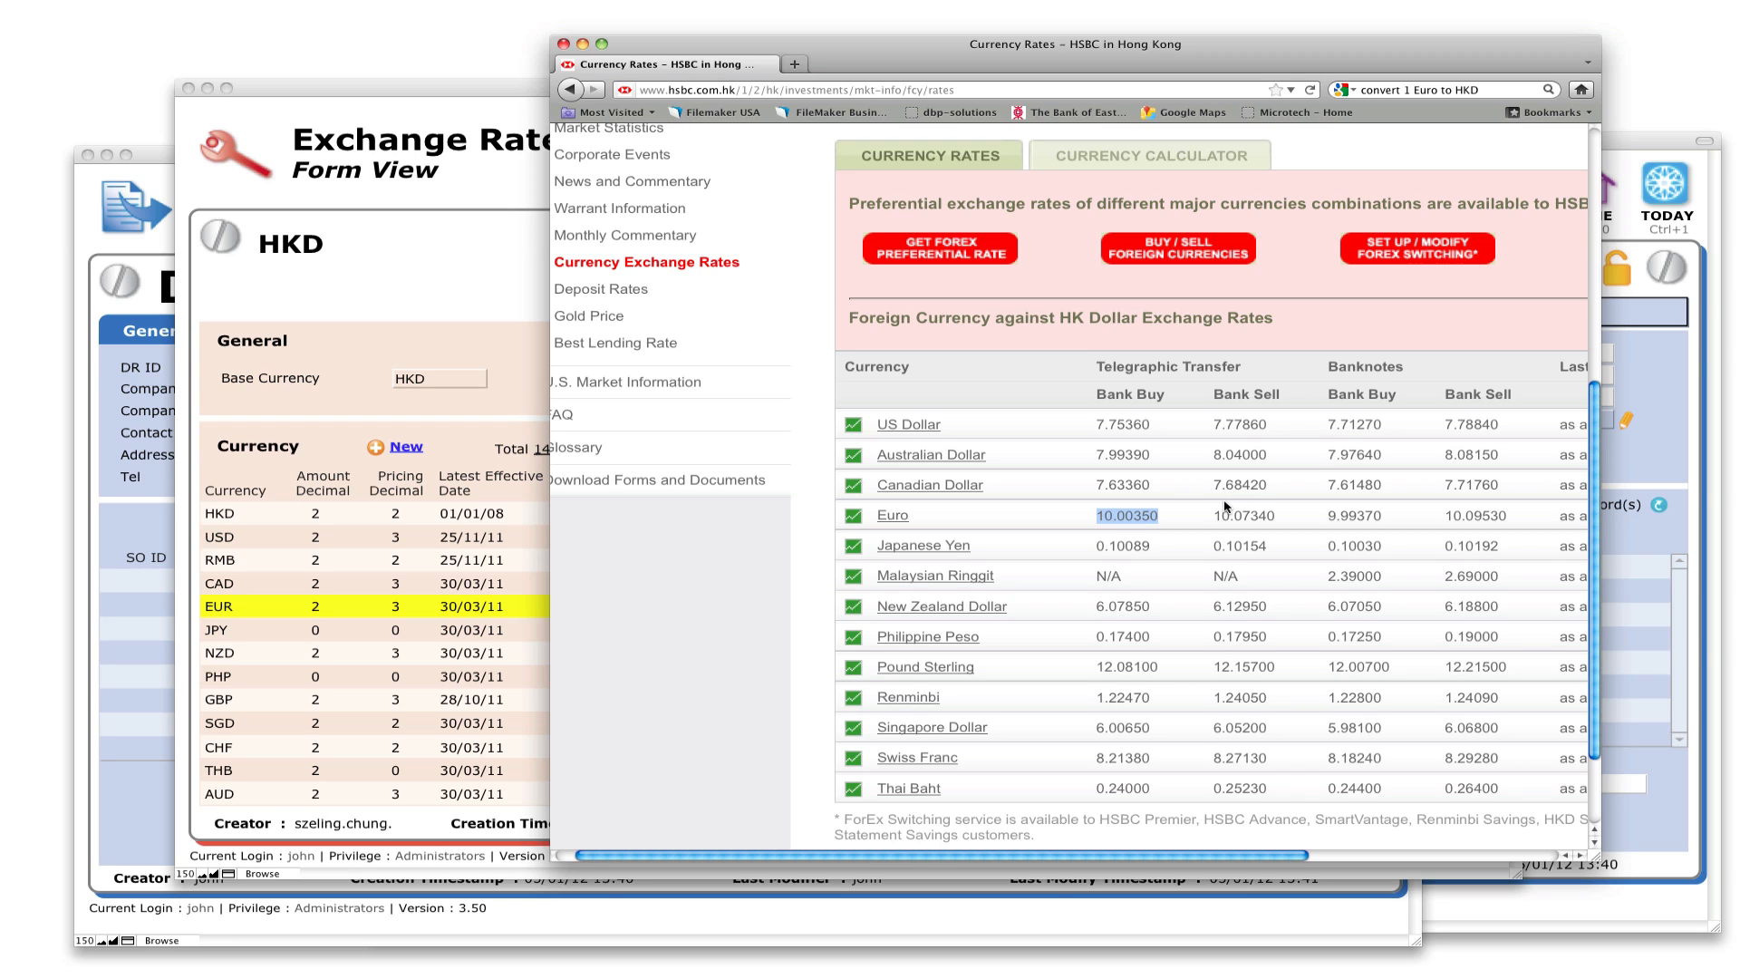
{"action": "right_click", "coordinate": [1160, 523]}
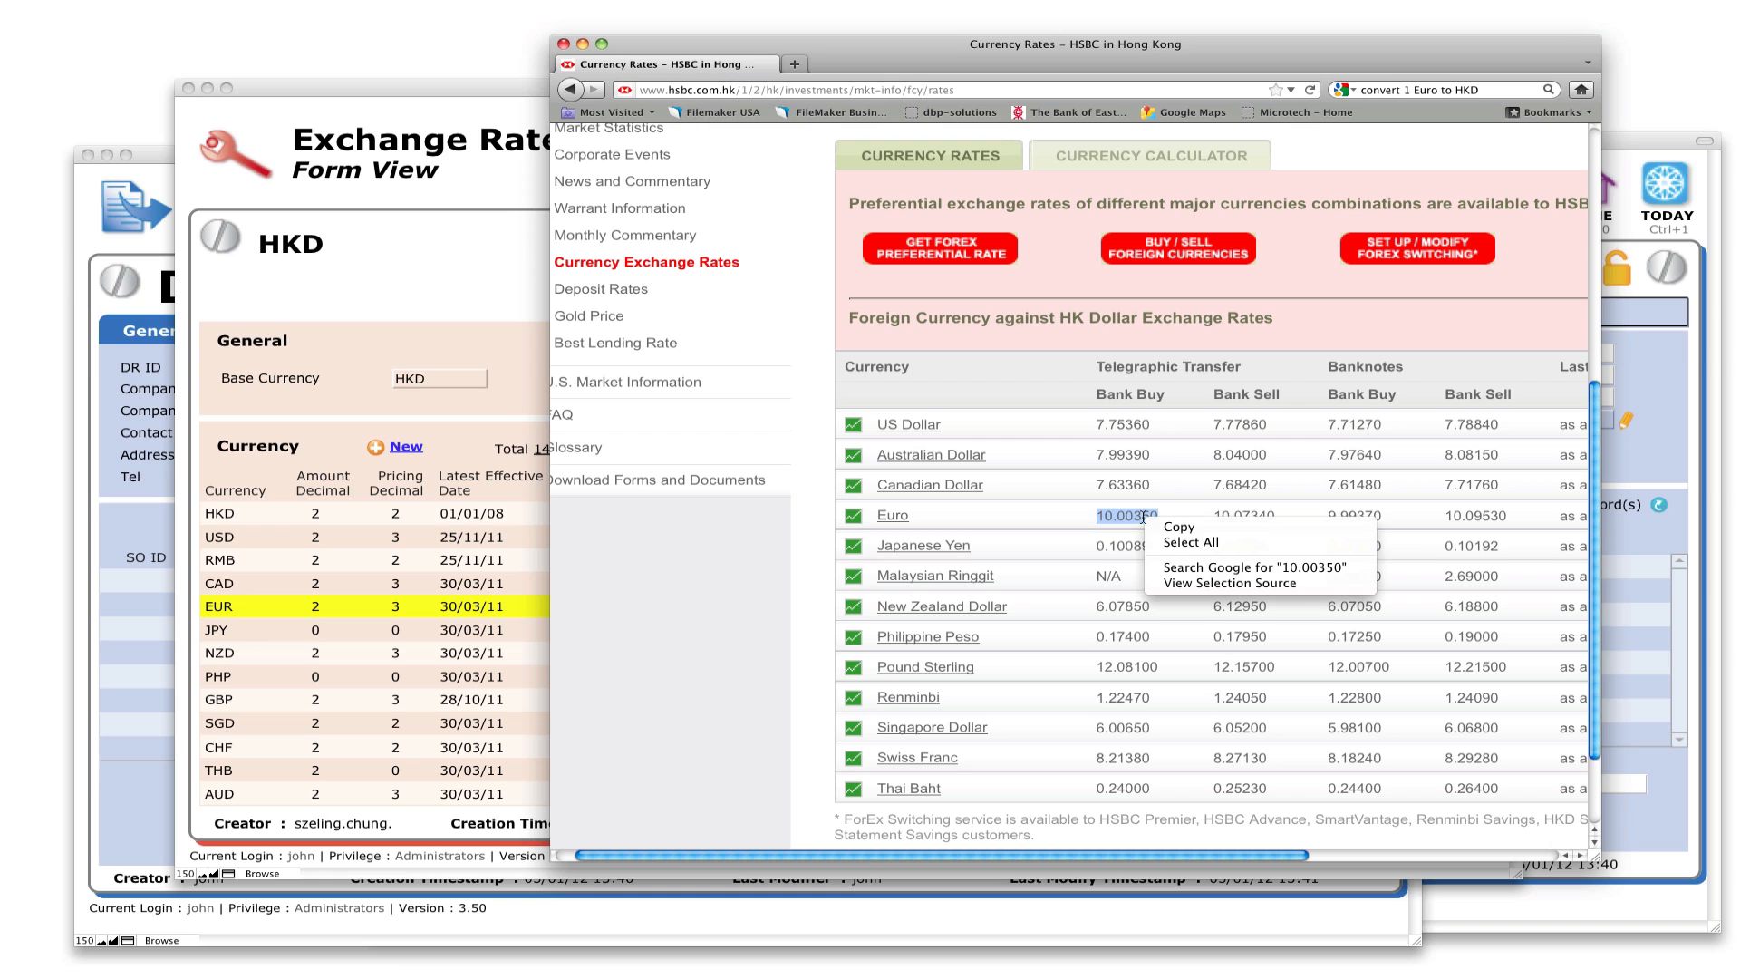
{"action": "left_click", "coordinate": [1169, 526]}
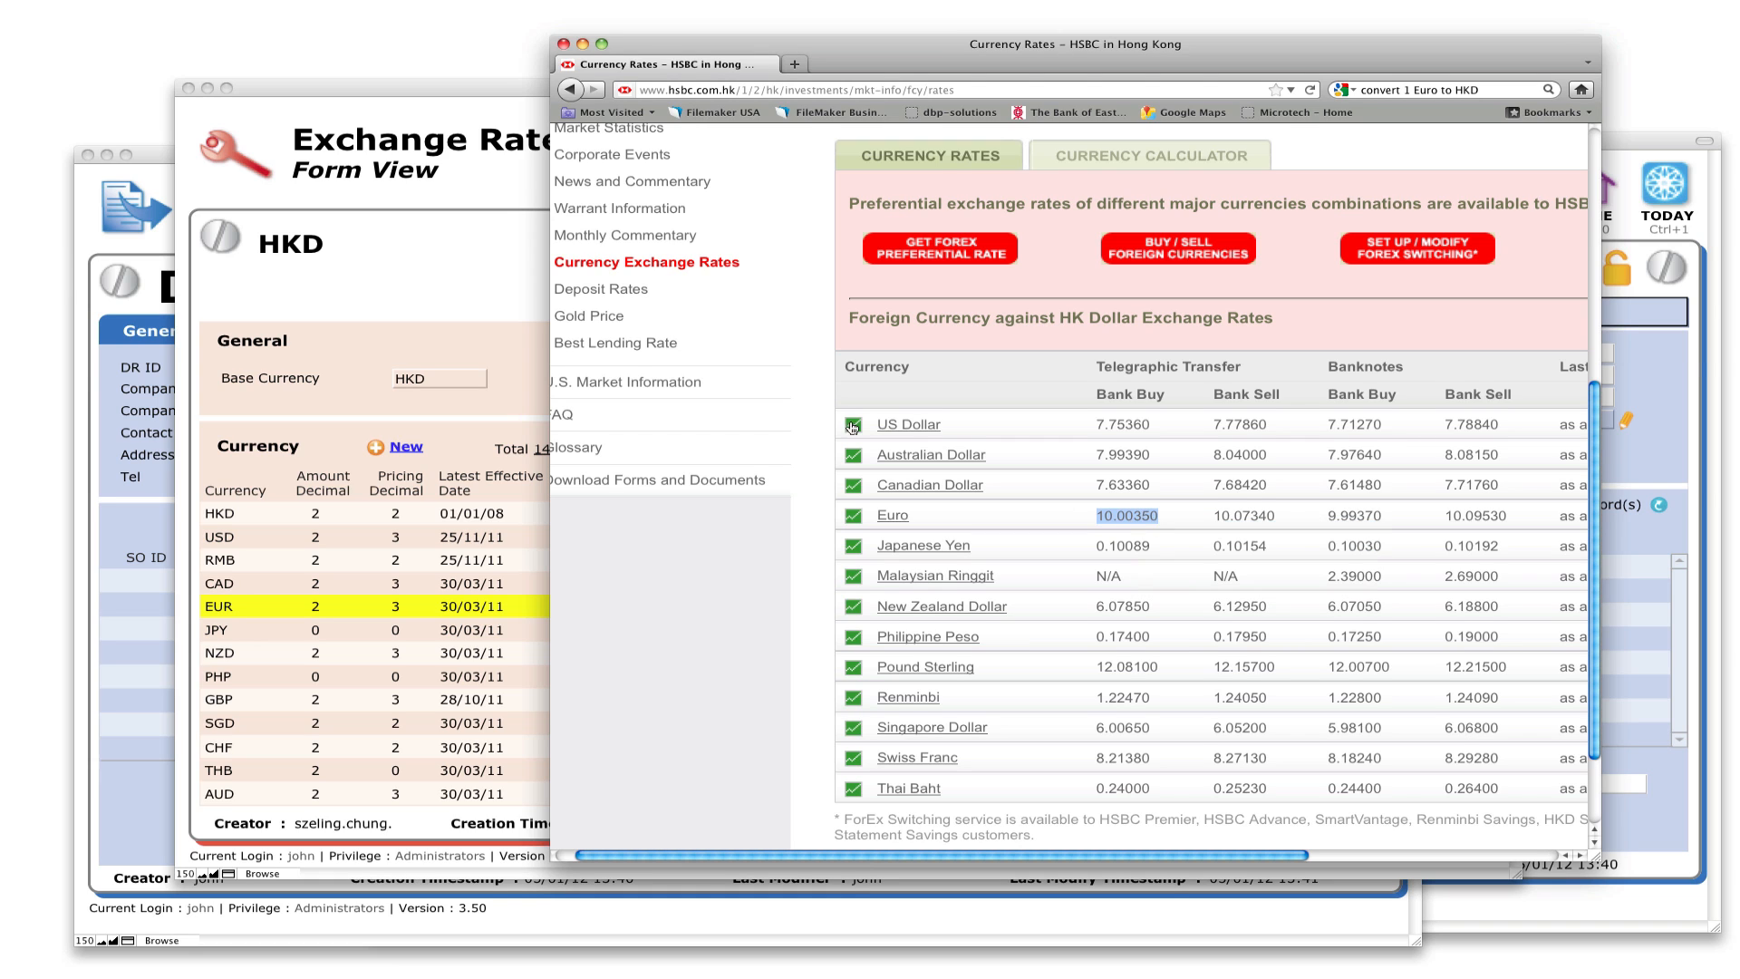
- Add a new EUR exchange rate under the HKD base currency using the copied rate
{"action": "left_click", "coordinate": [509, 344]}
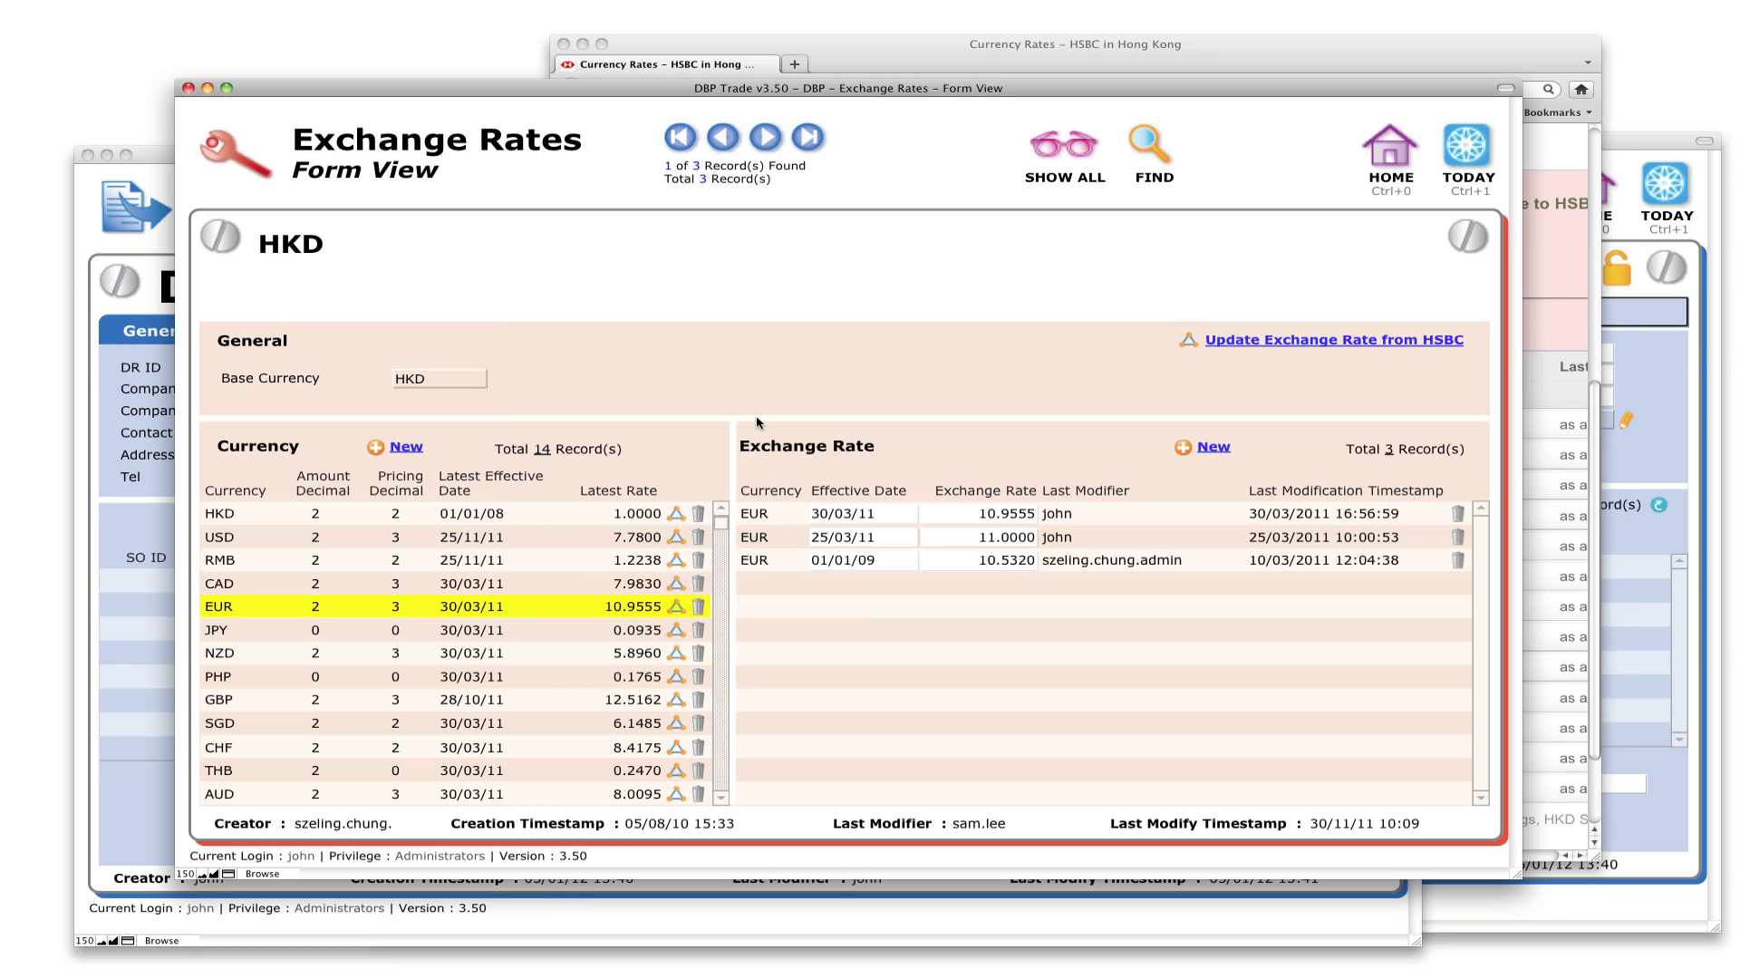
{"action": "left_click", "coordinate": [1201, 449]}
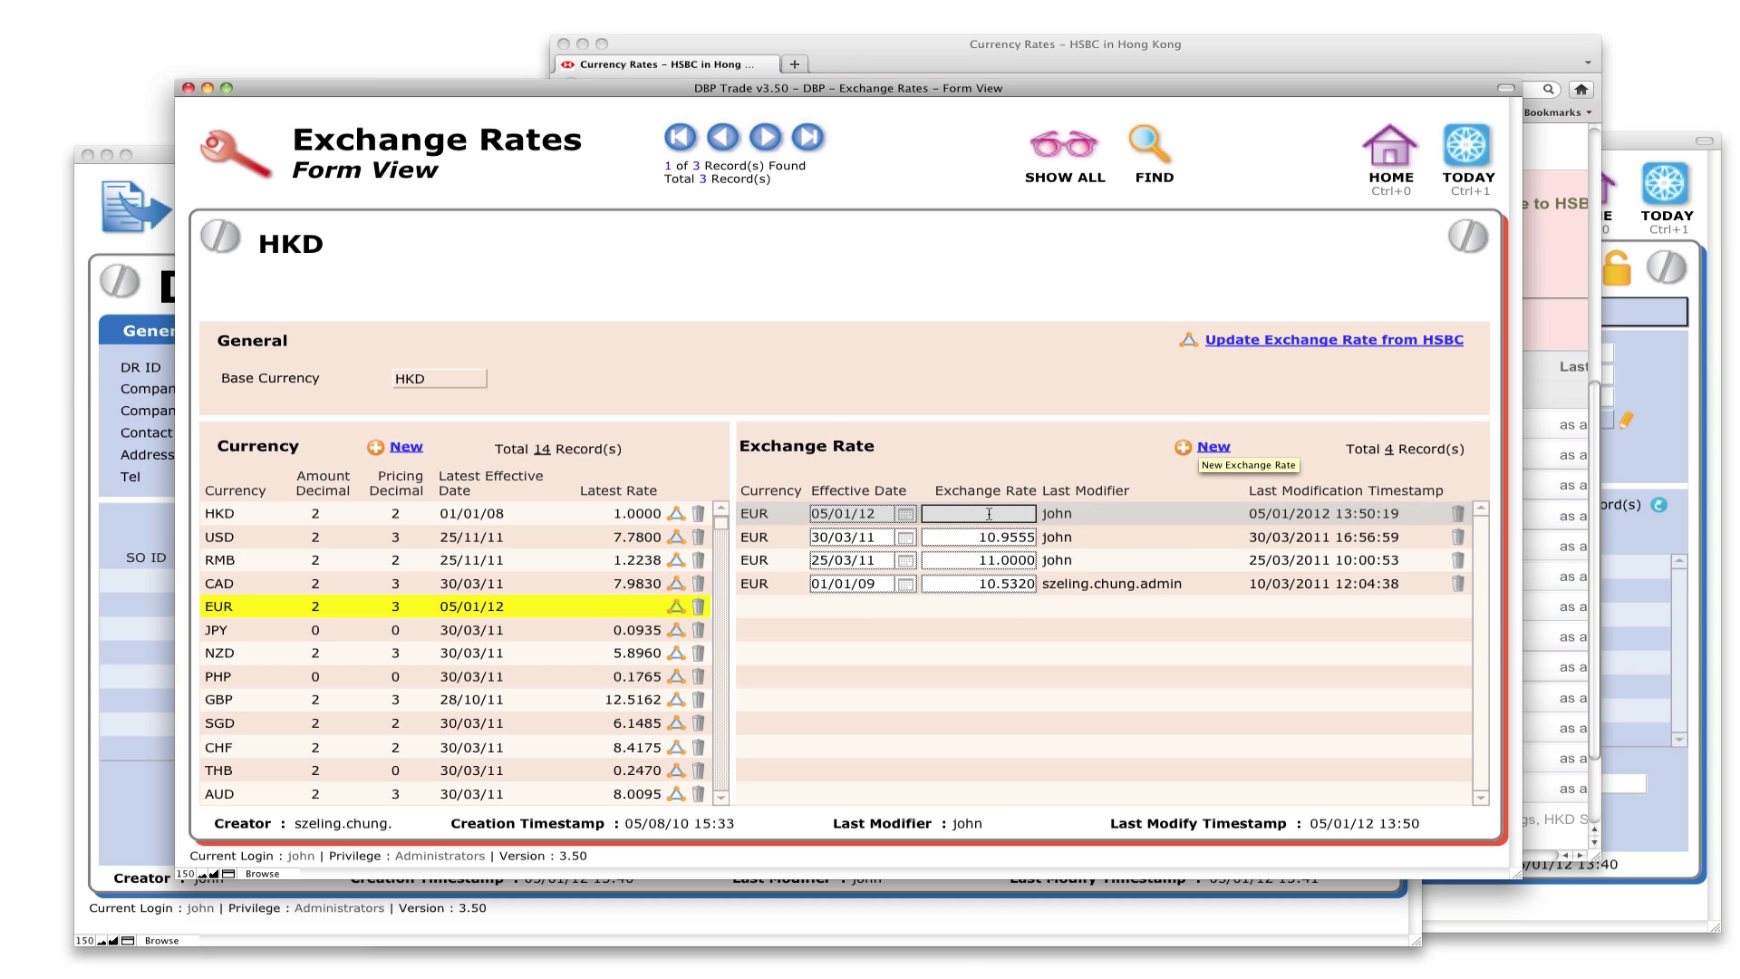
{"action": "right_click", "coordinate": [989, 513]}
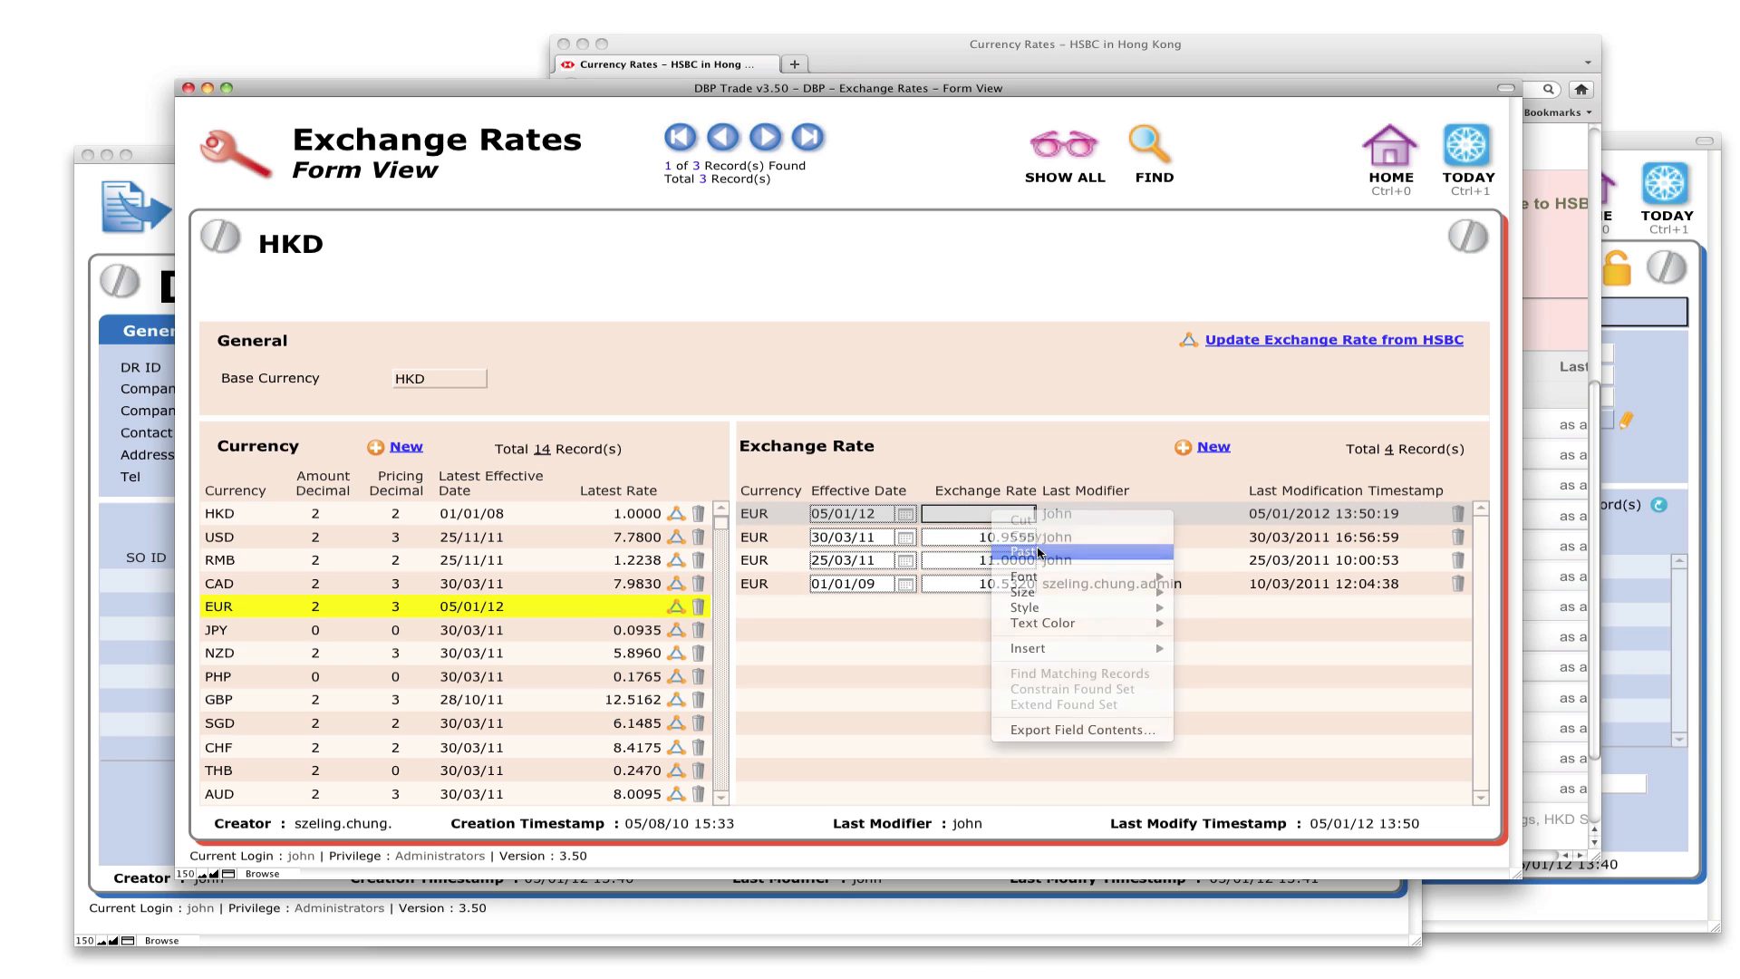
{"action": "left_click", "coordinate": [1033, 551]}
{"action": "left_click", "coordinate": [1001, 480]}
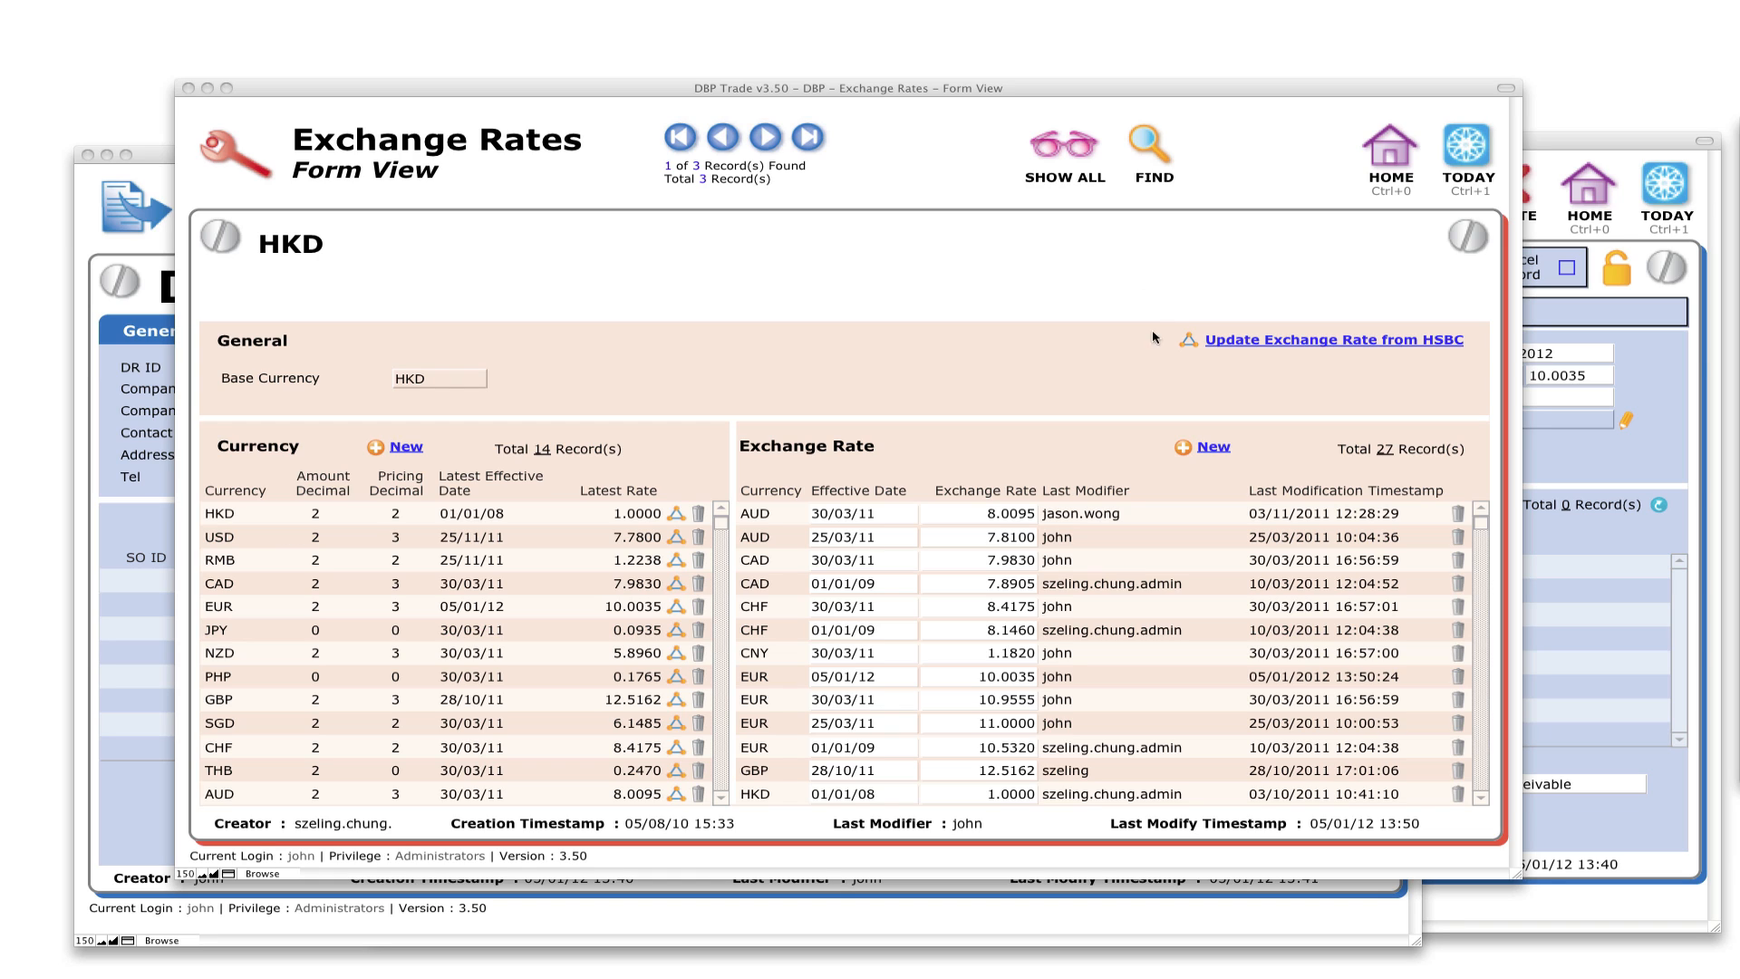
- Start the exchange rate update from HSBC and move its window over the Exchange Rates form
{"action": "left_click", "coordinate": [1257, 344]}
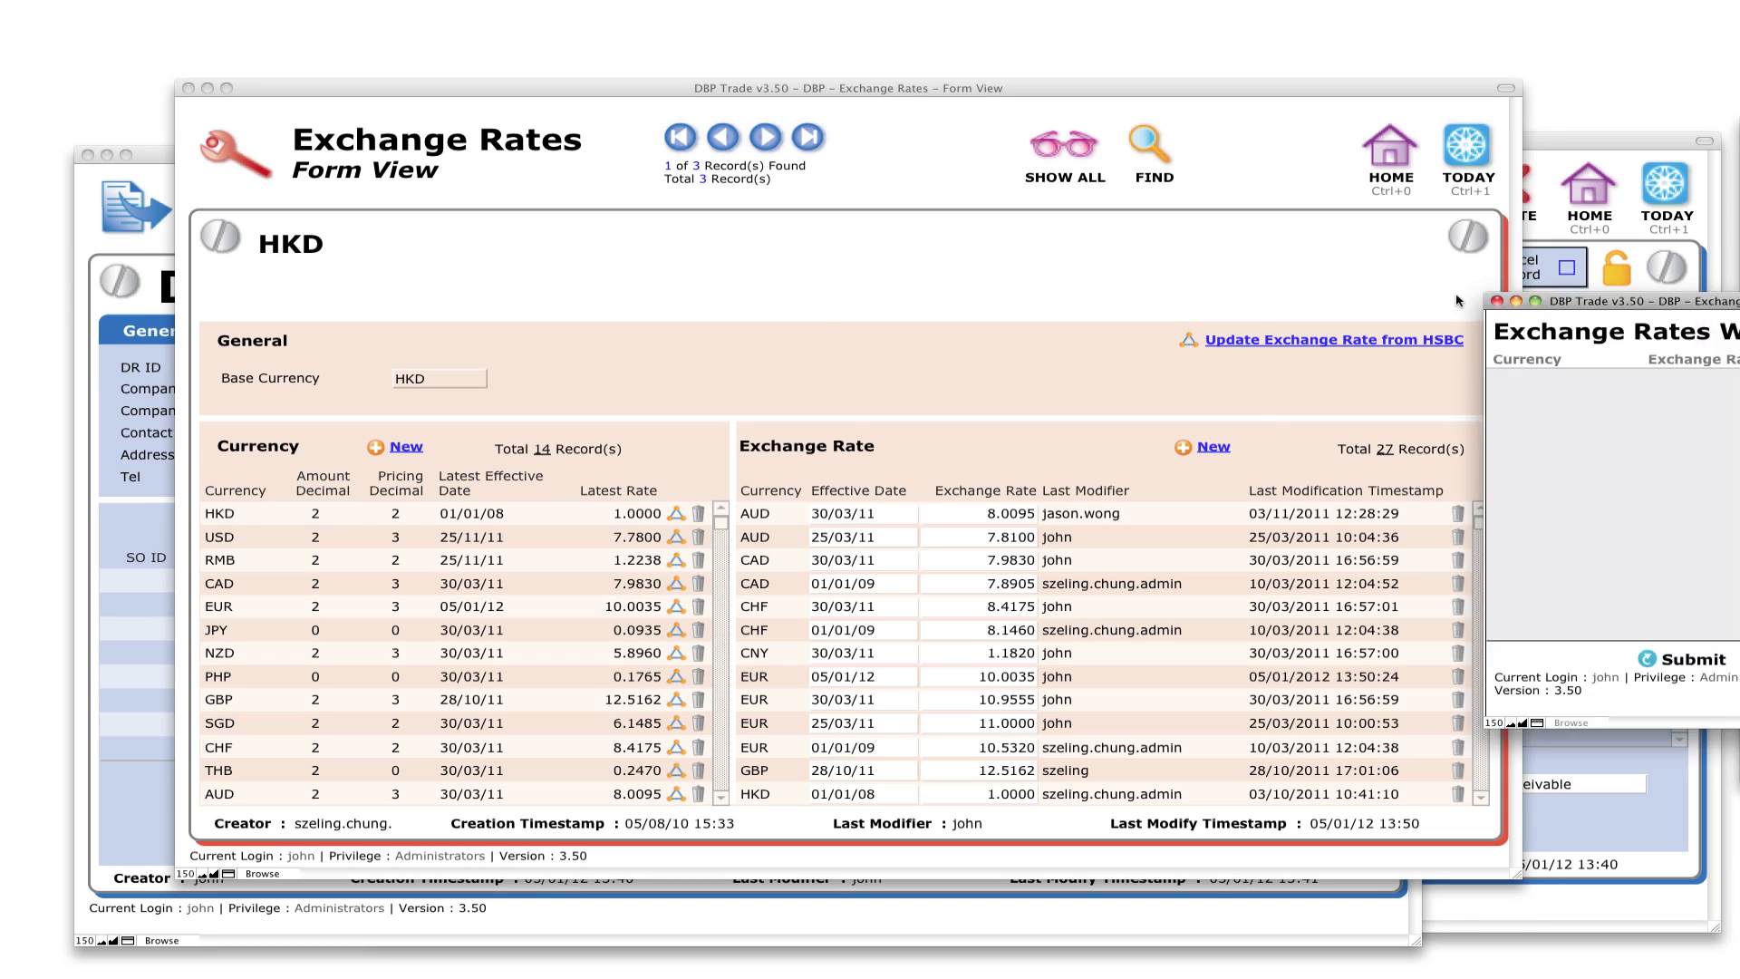
{"action": "left_click_drag", "start_coordinate": [1727, 349], "coordinate": [970, 221]}
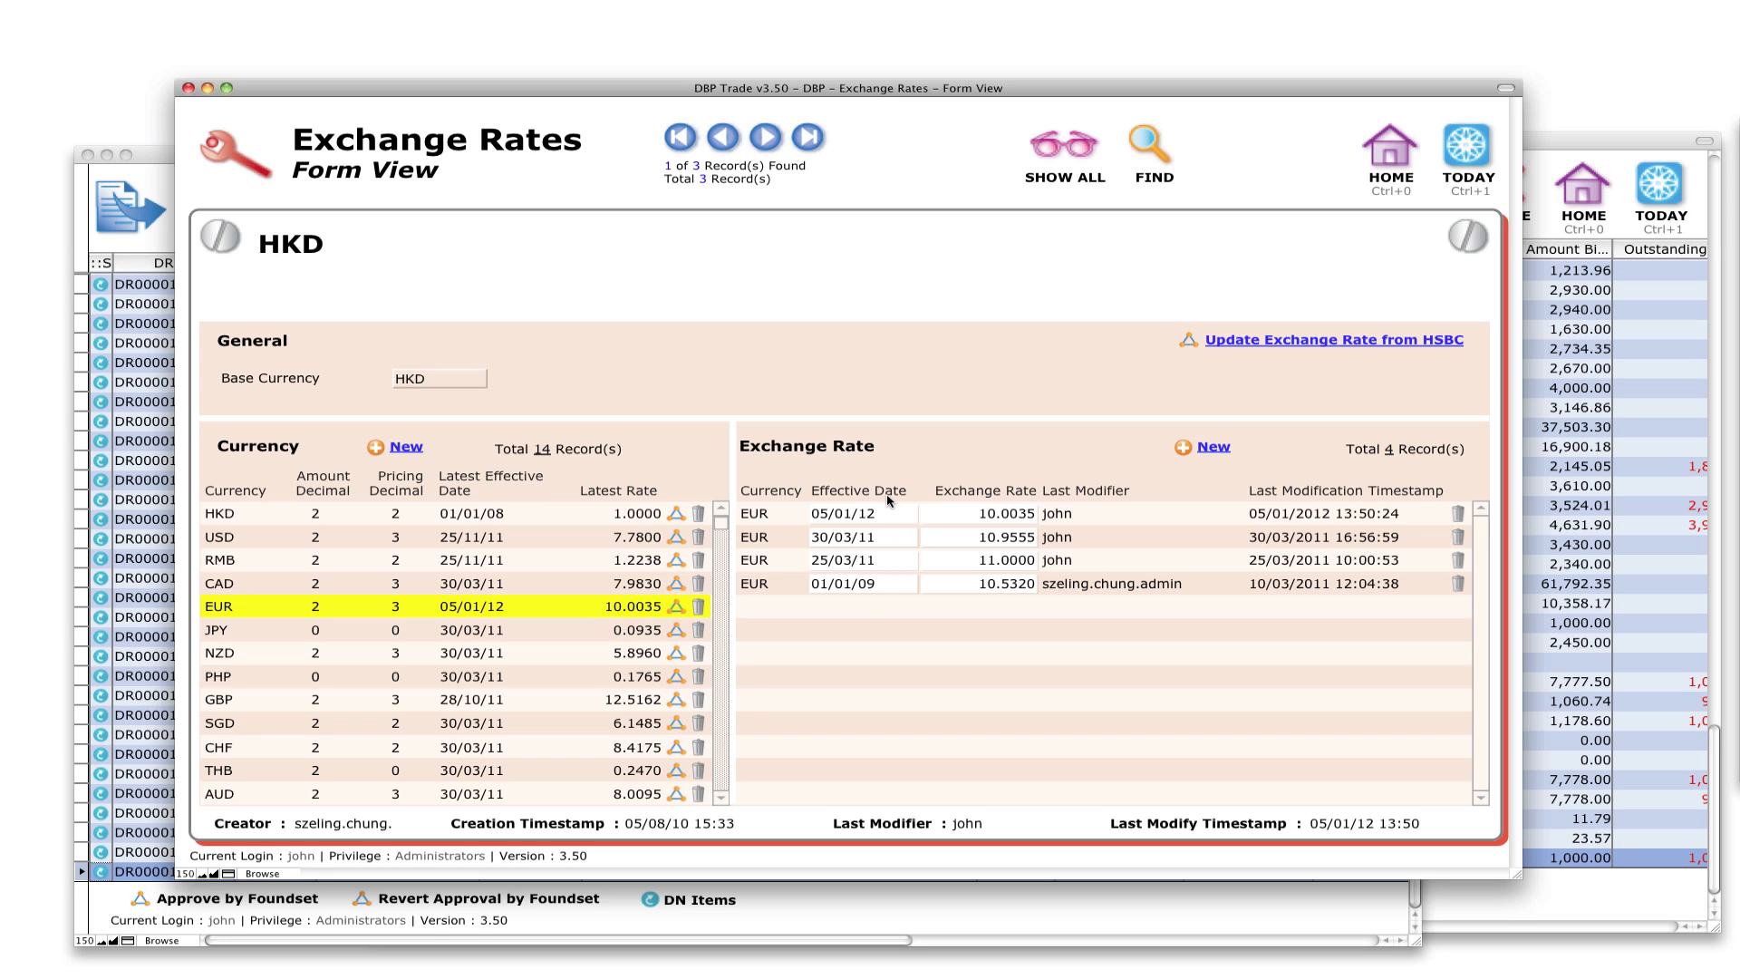
- Create a debit note for company abbreviation EDC and compare its rate with the EUR rates in Exchange Rates
{"action": "left_click", "coordinate": [1576, 152]}
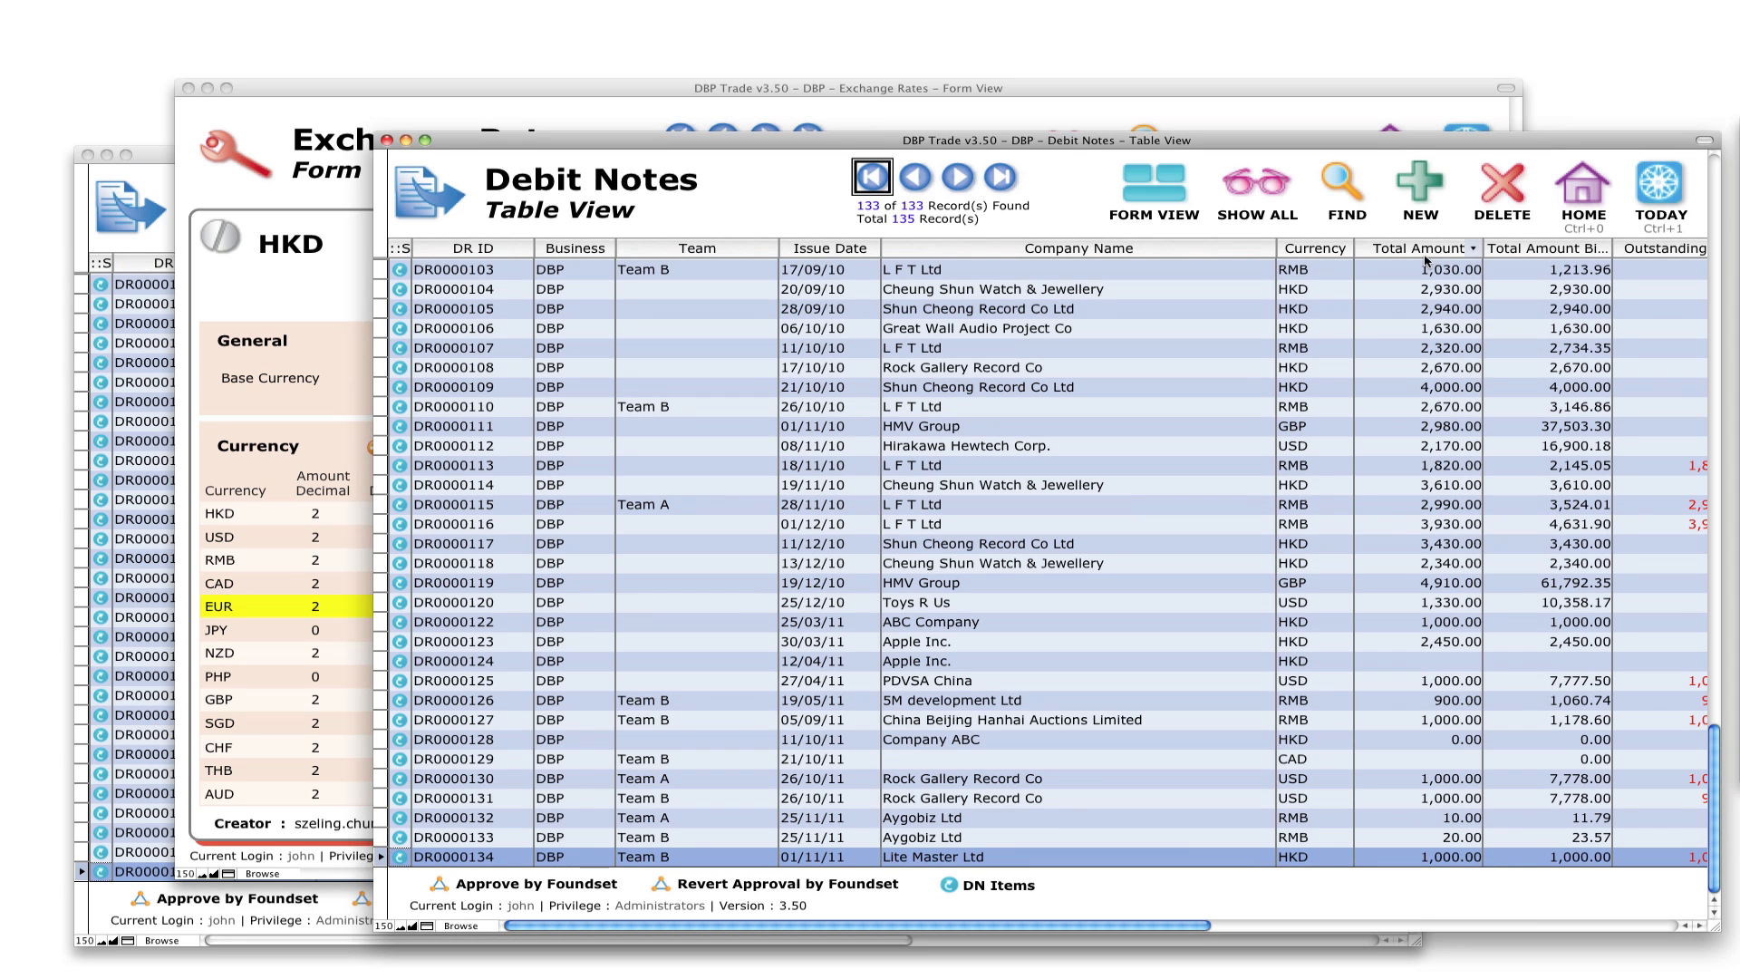
{"action": "left_click", "coordinate": [1418, 195]}
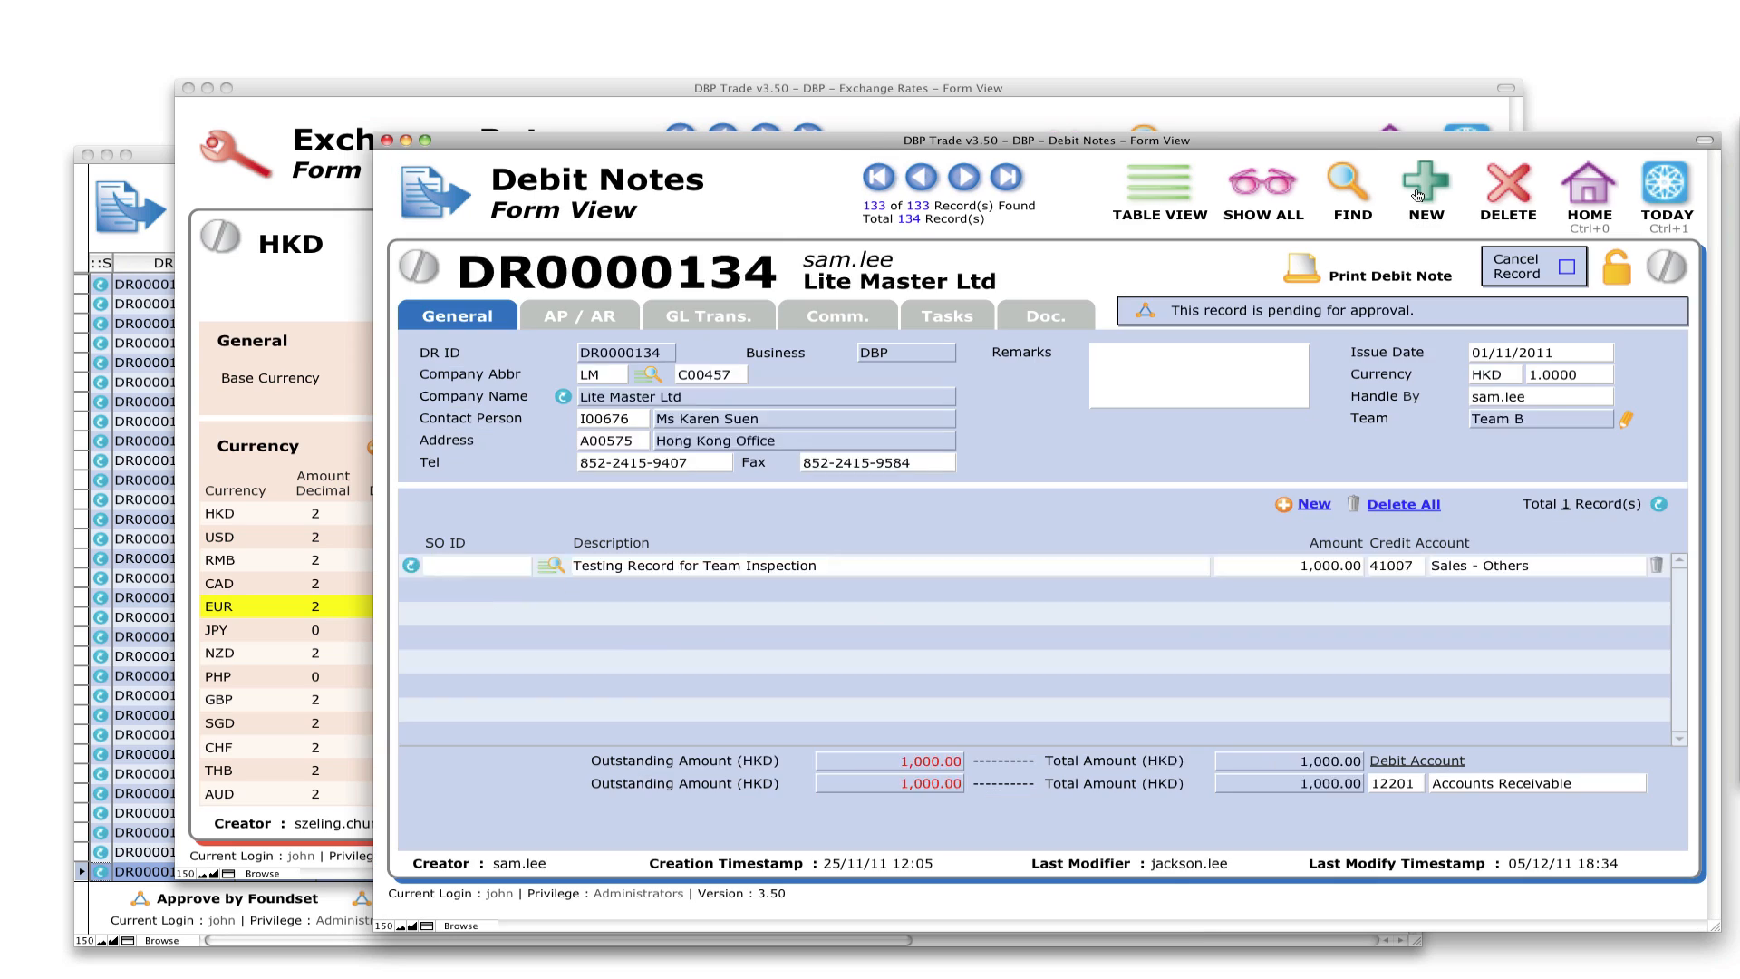
{"action": "left_click", "coordinate": [601, 375]}
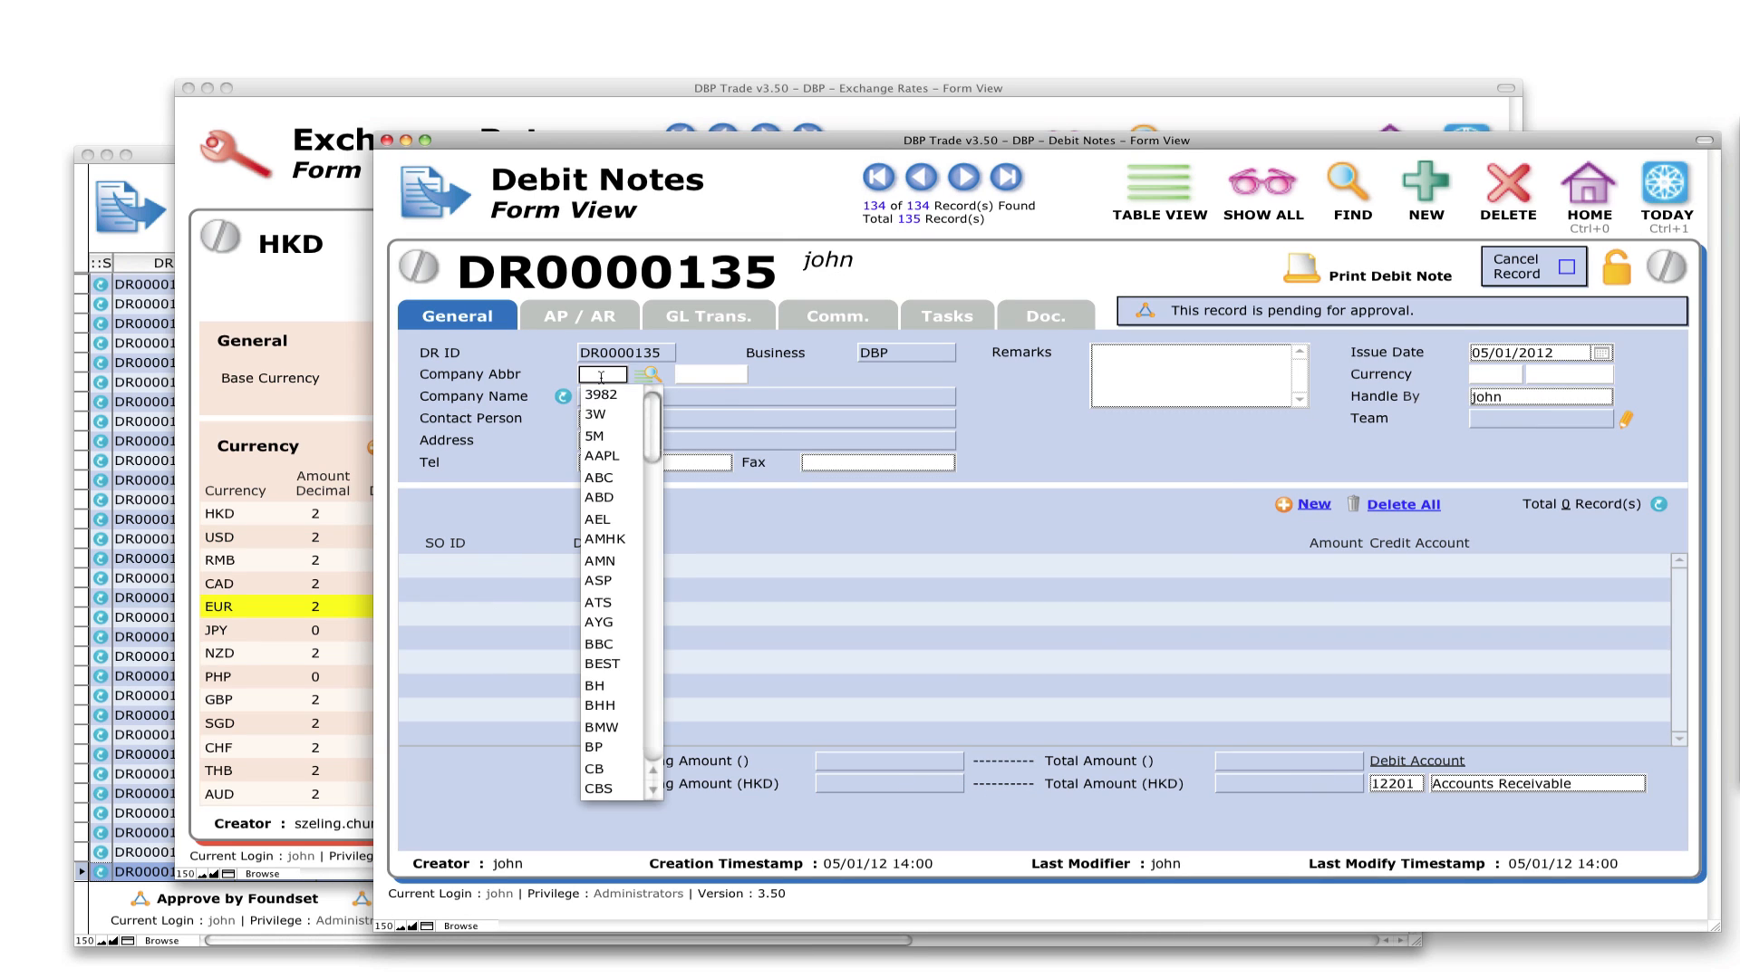
{"action": "type", "text": "EDC"}
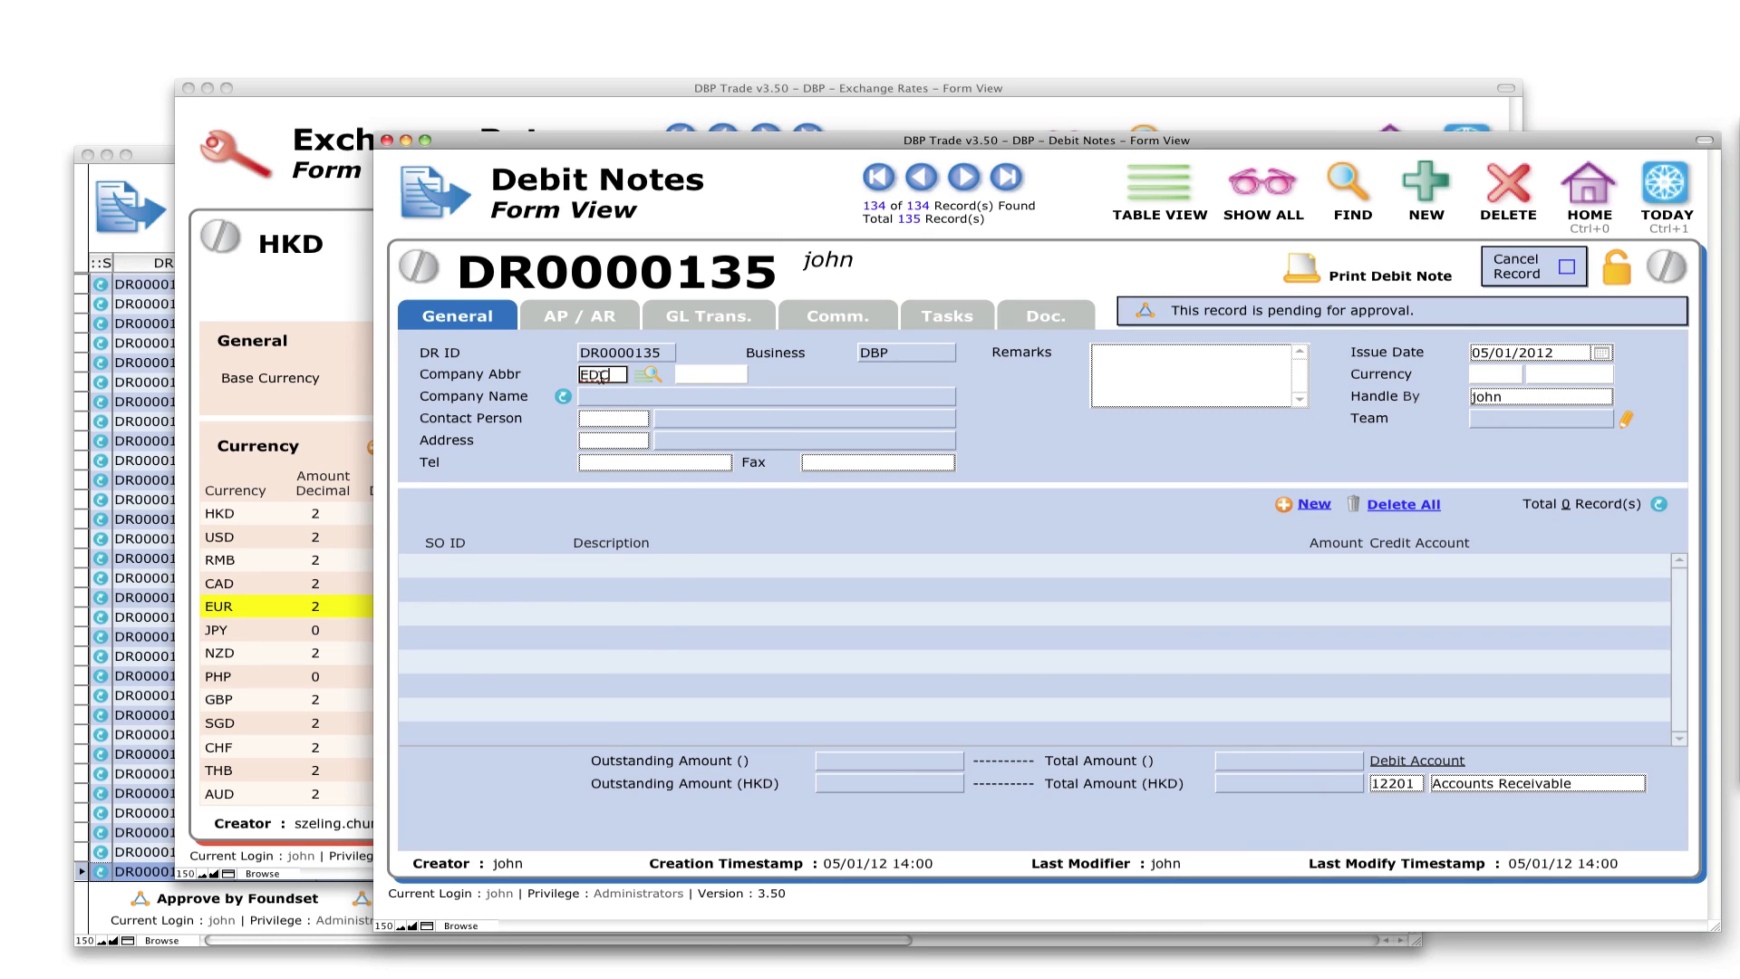
{"action": "left_click", "coordinate": [1031, 415]}
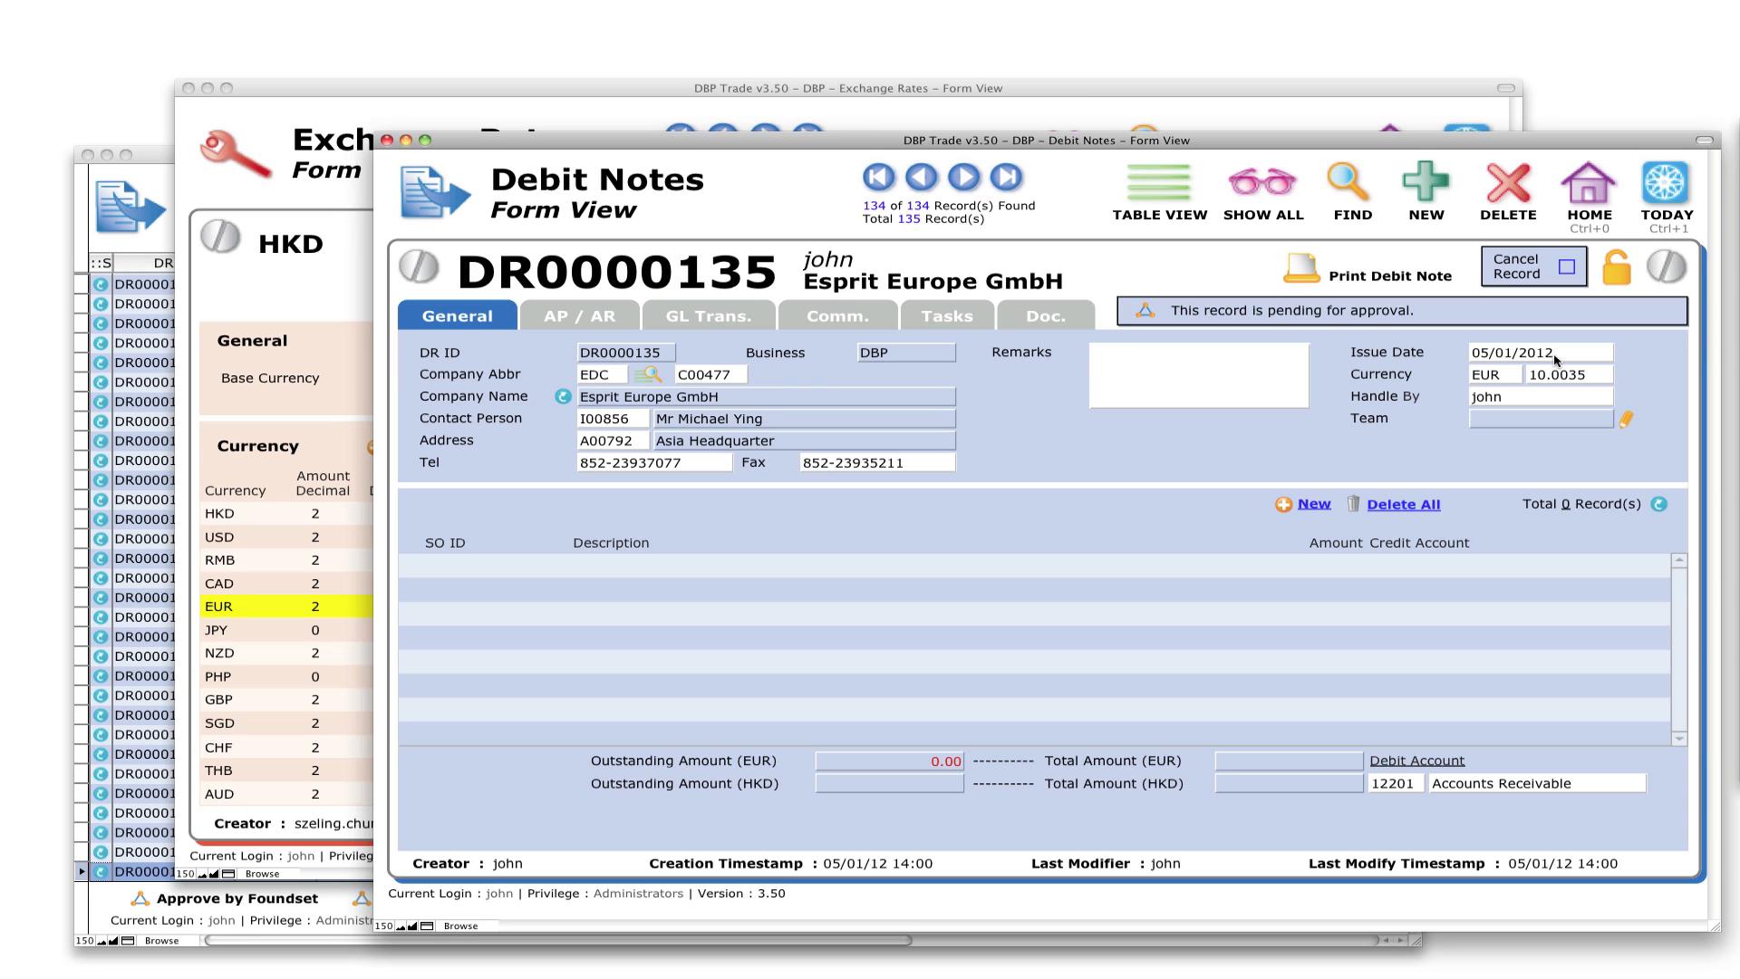
{"action": "left_click", "coordinate": [280, 299]}
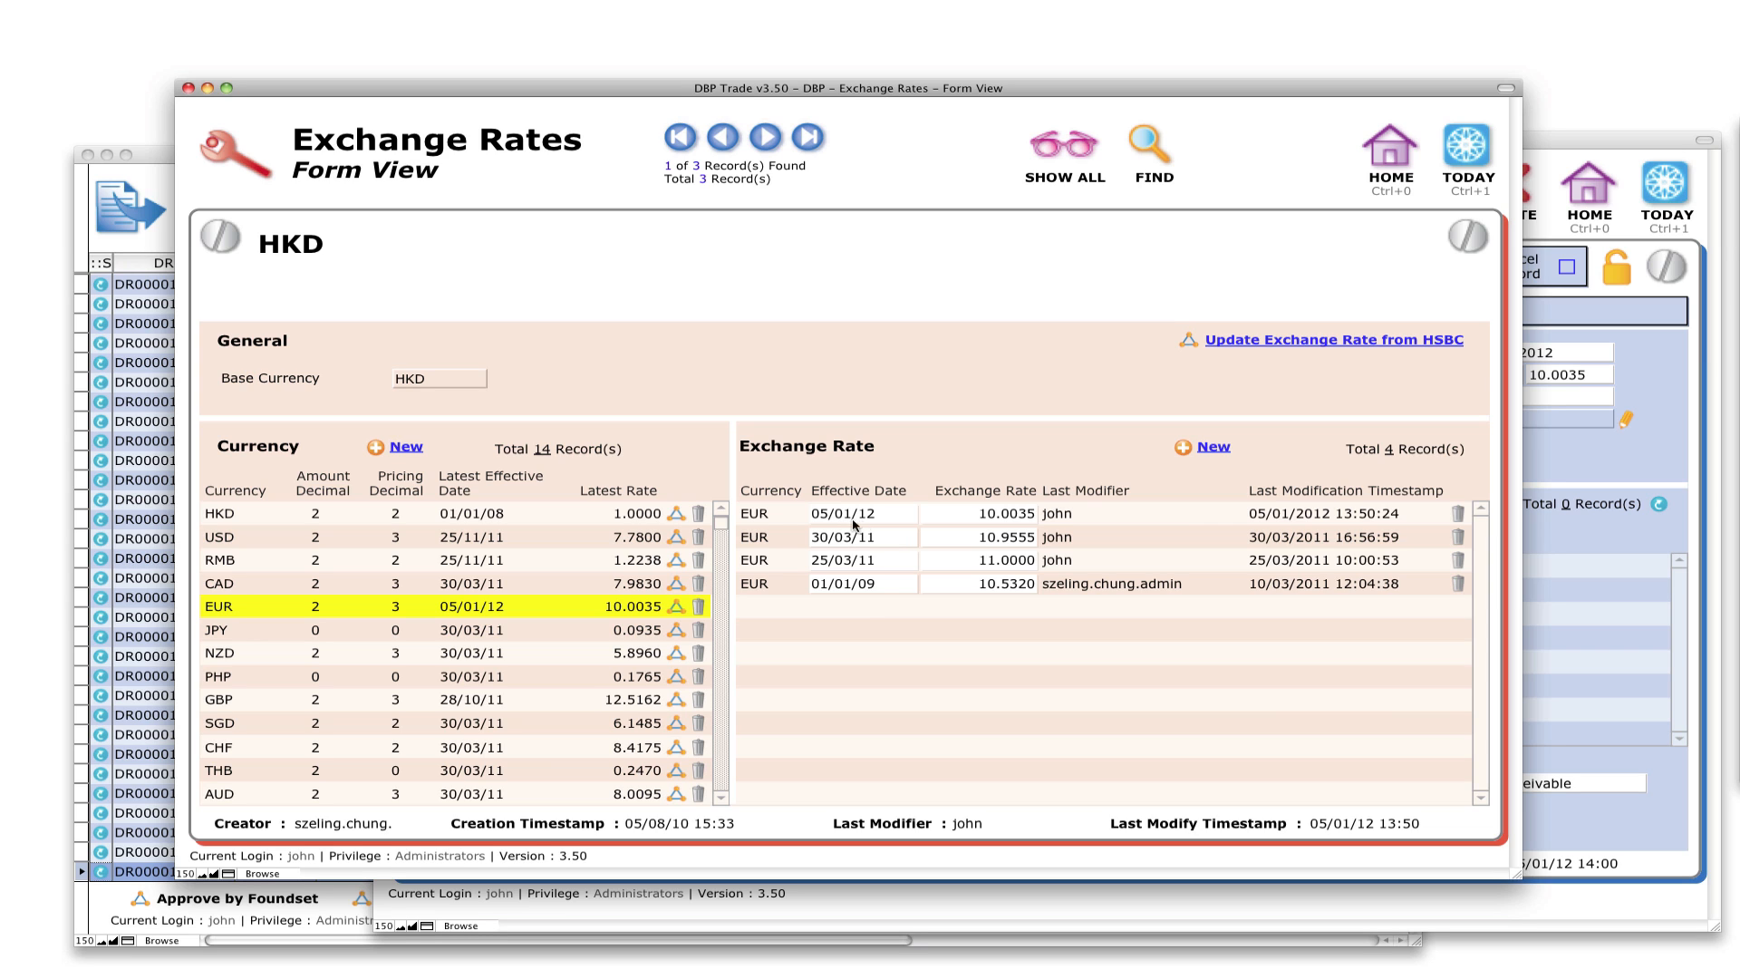
- Create another debit note in the second Debit Notes window with the issue date 02/01/2012
{"action": "left_click", "coordinate": [123, 237]}
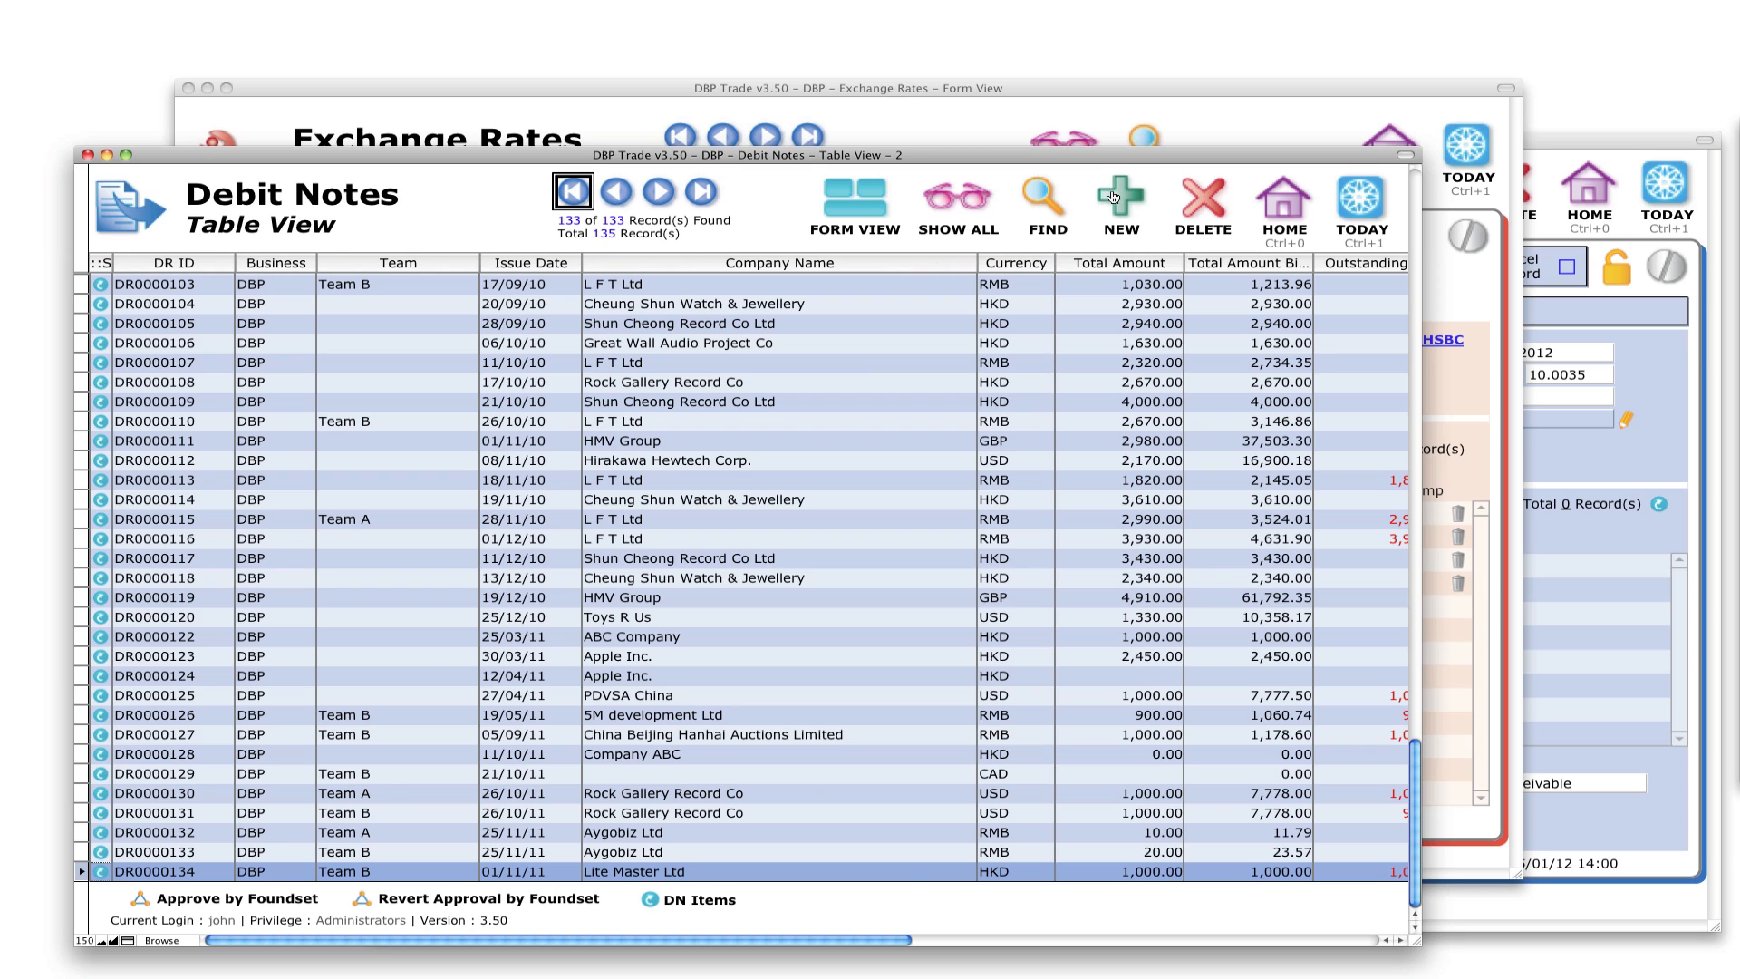
{"action": "left_click", "coordinate": [1113, 197]}
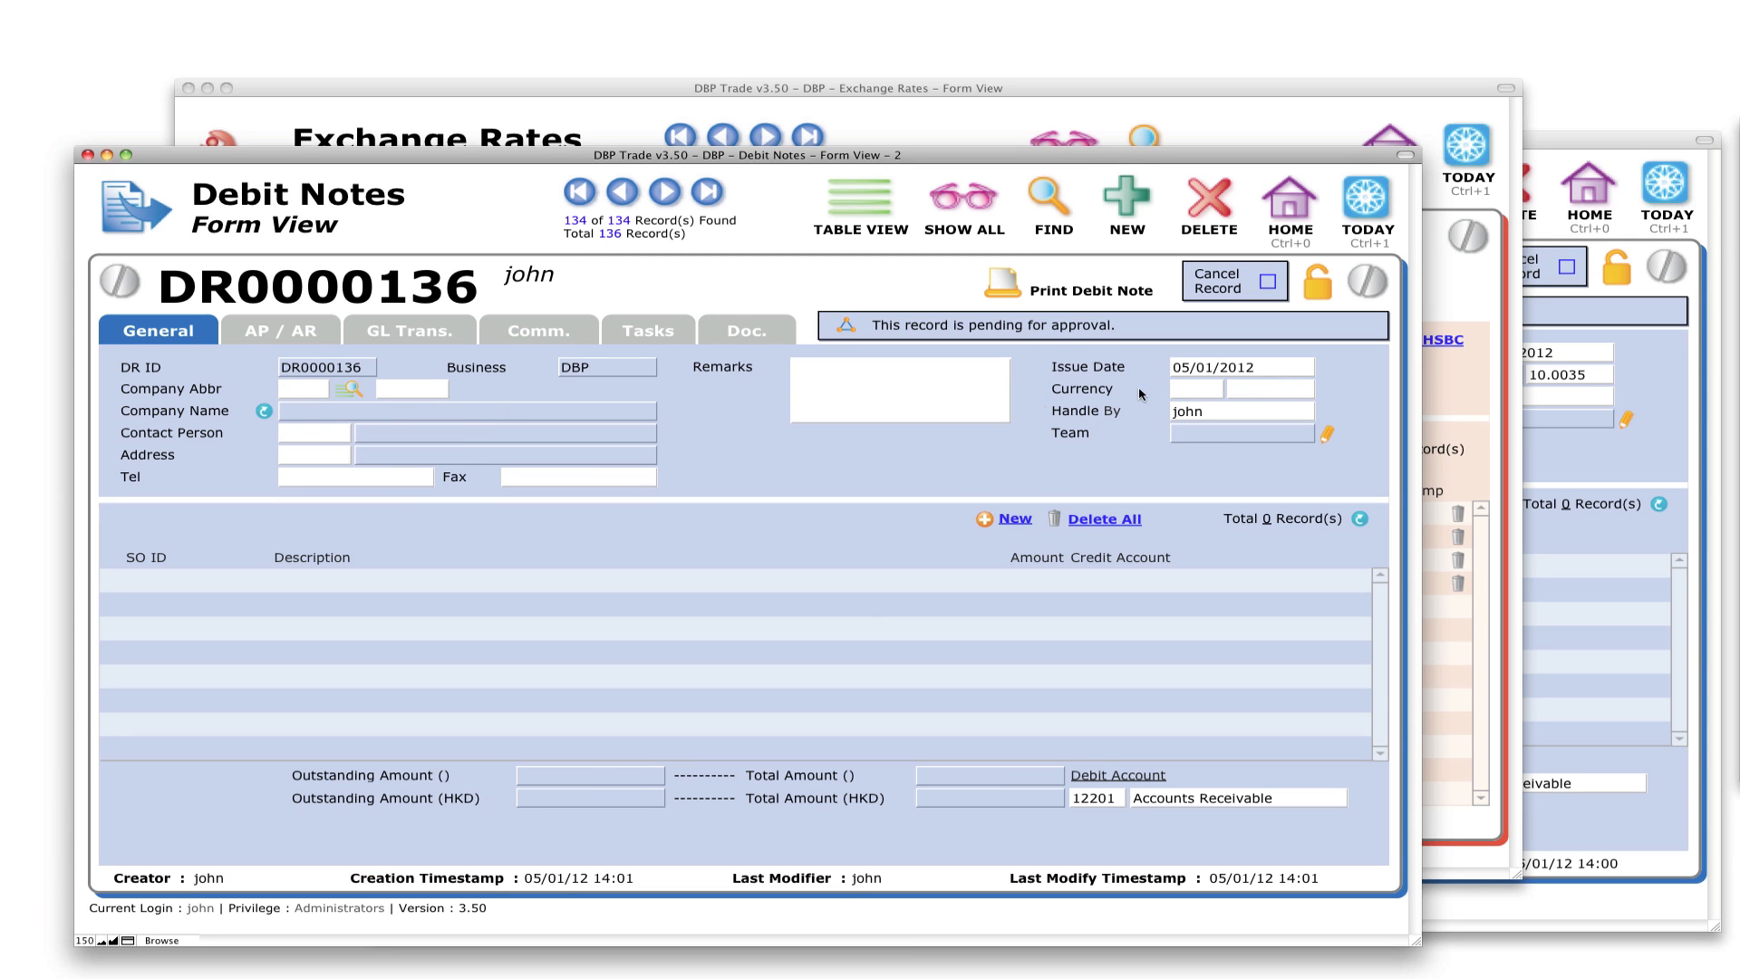
{"action": "left_click", "coordinate": [1201, 370]}
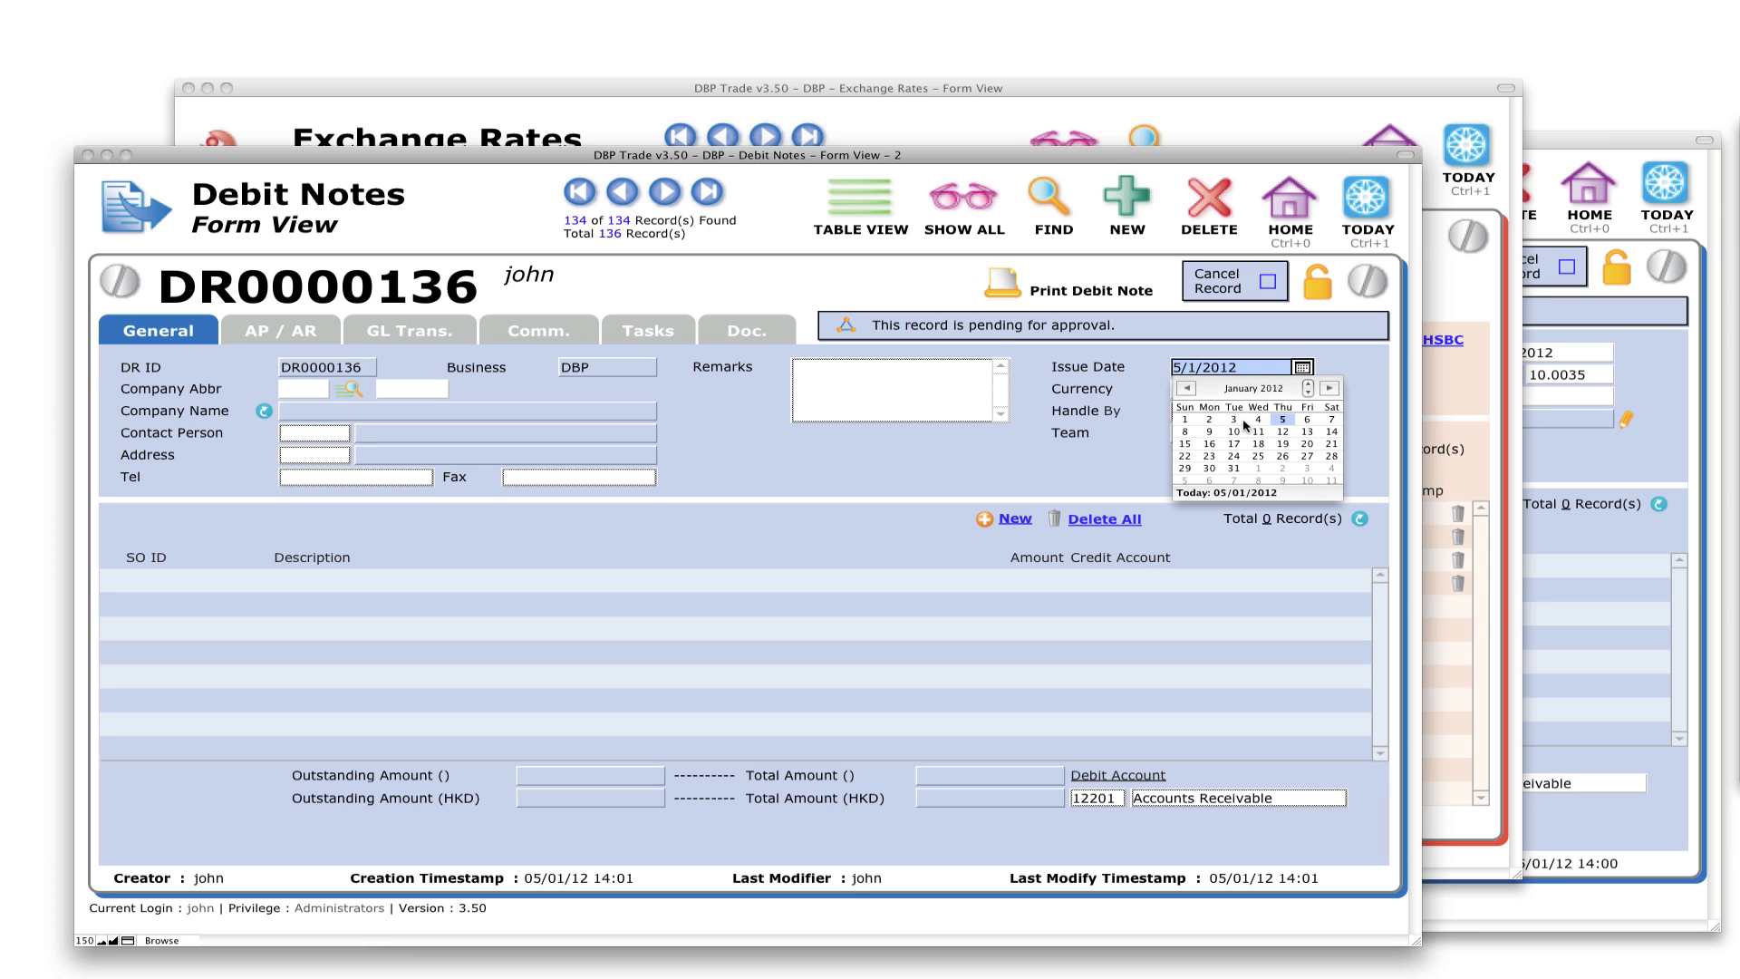
{"action": "left_click", "coordinate": [1211, 418]}
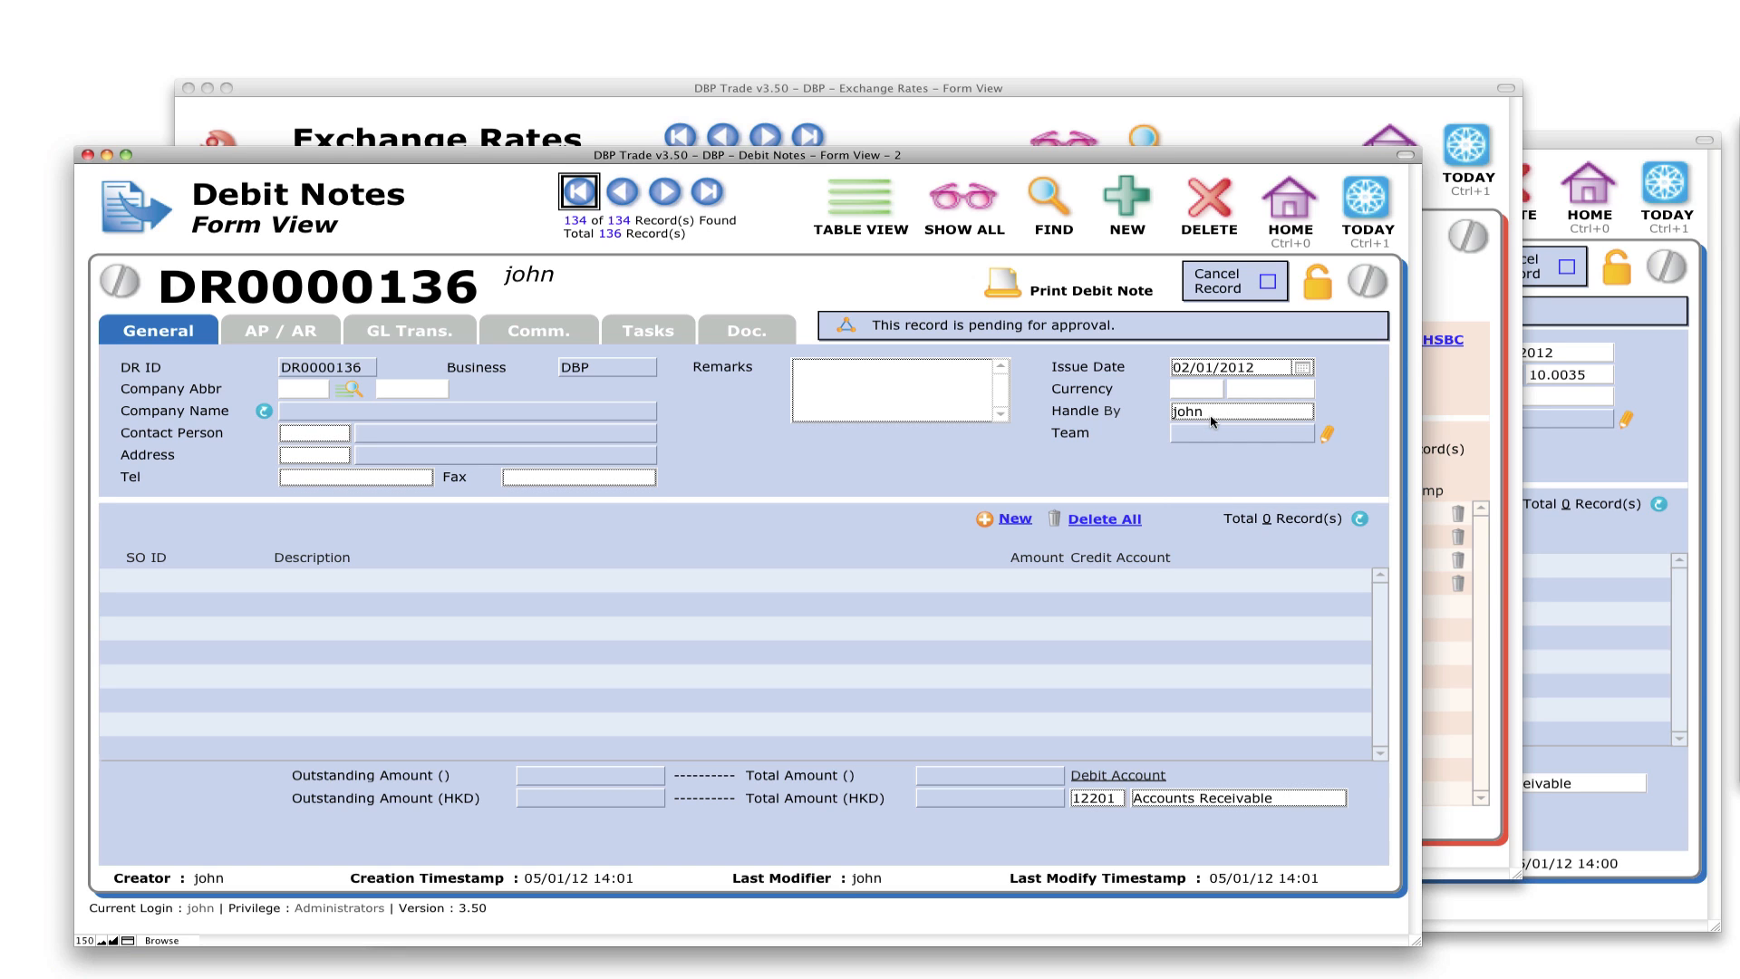
{"action": "left_click", "coordinate": [954, 455]}
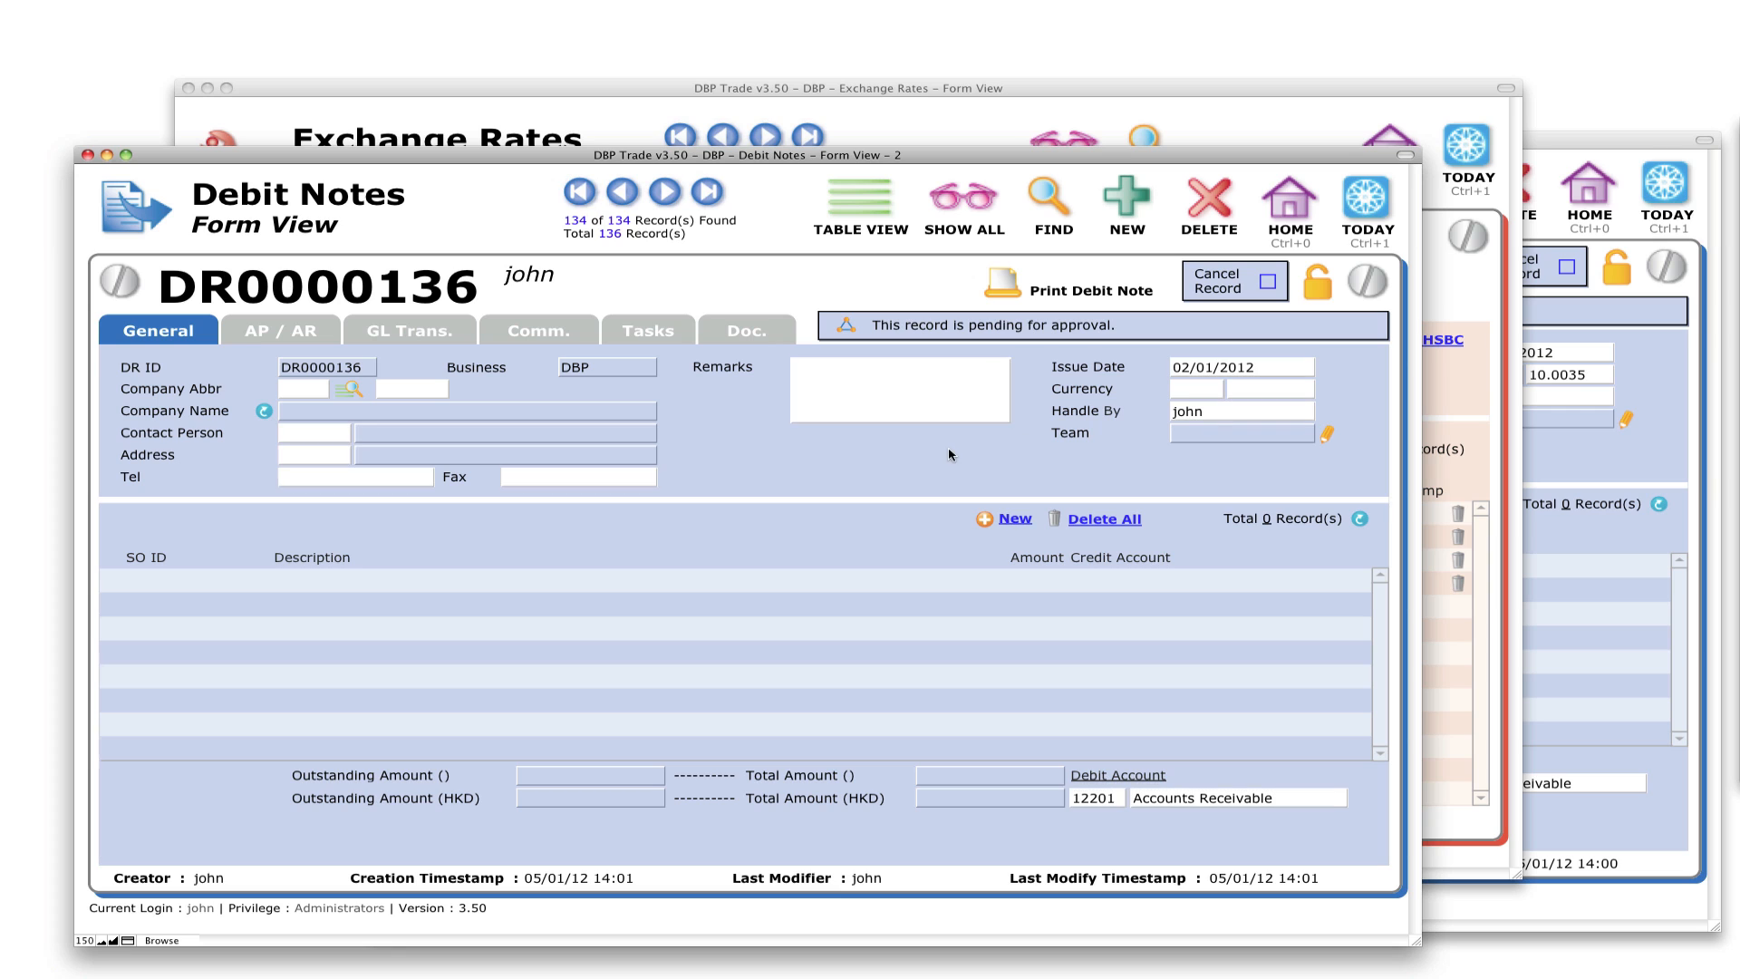
- Assign company abbreviation EDC to the debit note dated 02/01/2012 and return to the EUR rates in Exchange Rates
{"action": "left_click", "coordinate": [316, 389]}
{"action": "type", "text": "EDC"}
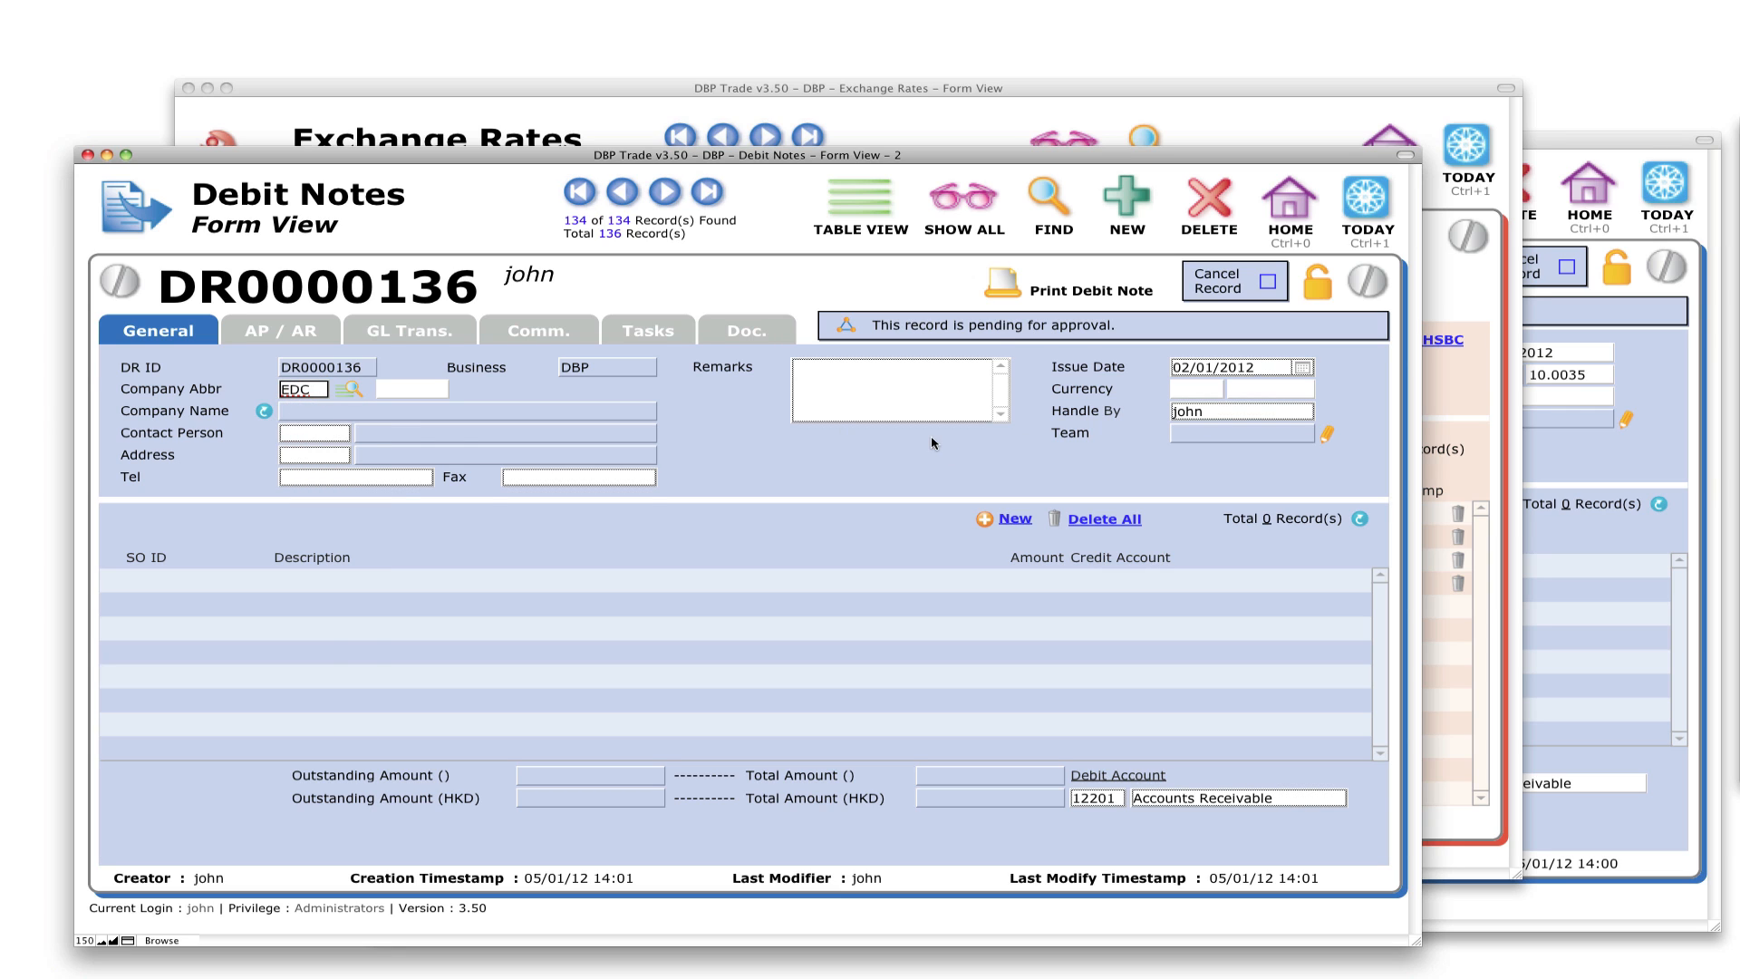
{"action": "left_click", "coordinate": [953, 447]}
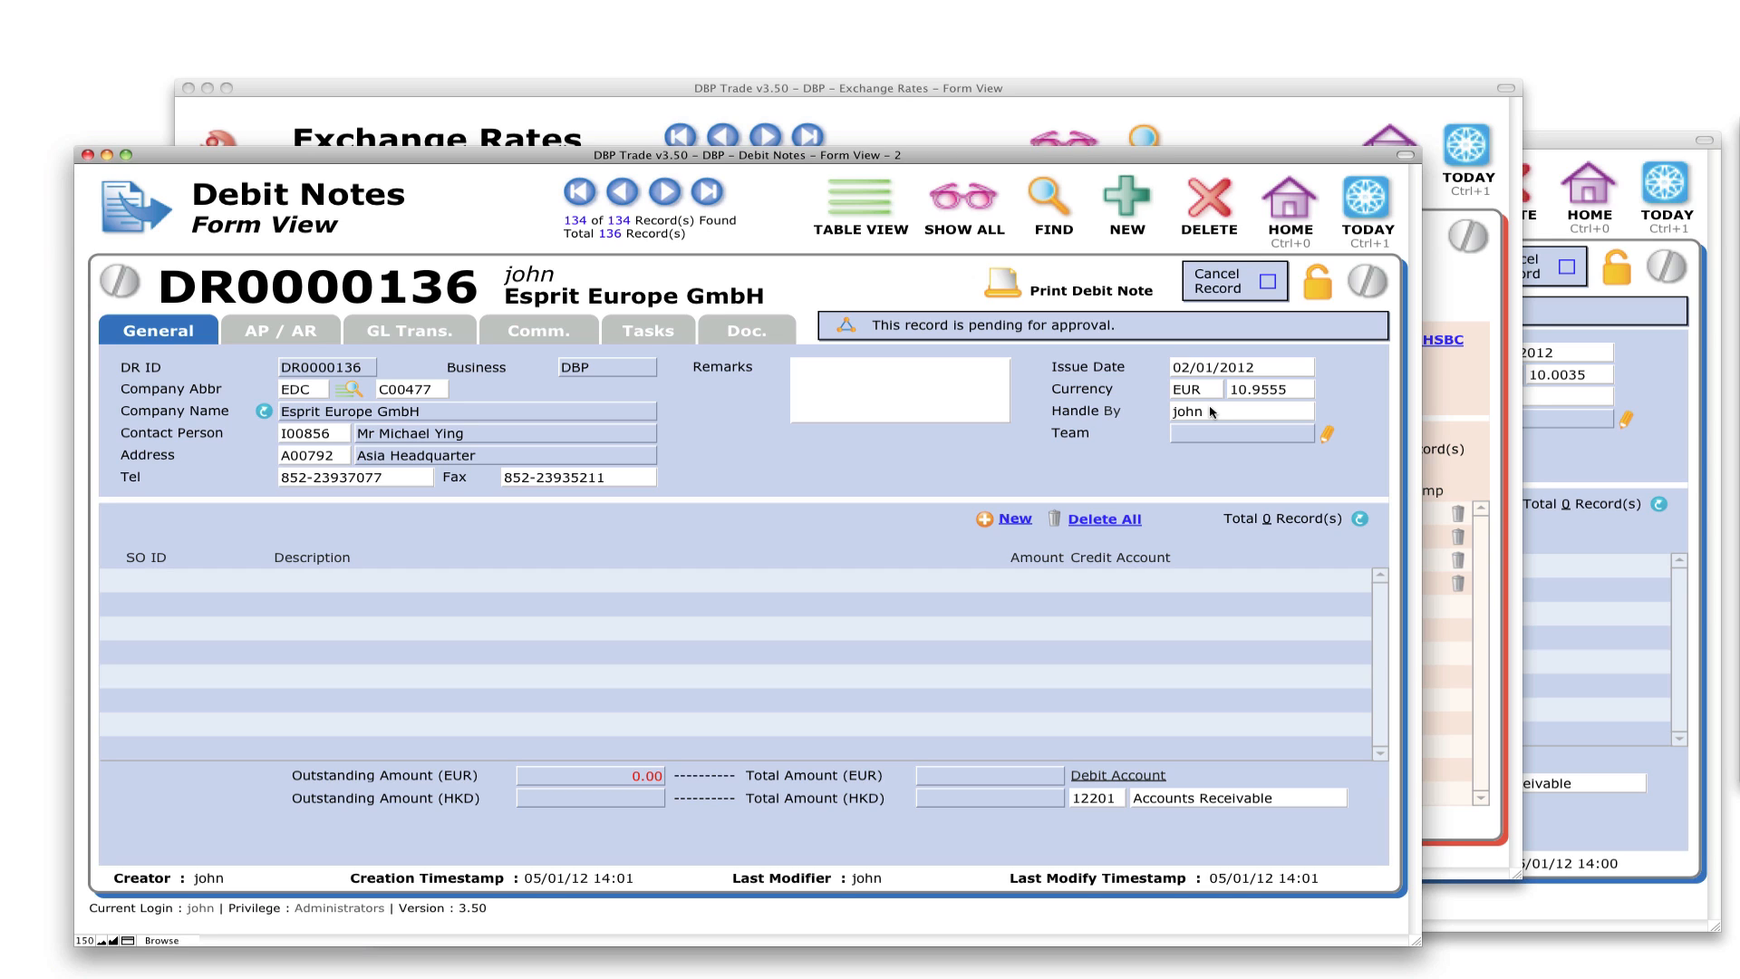
{"action": "left_click", "coordinate": [840, 92]}
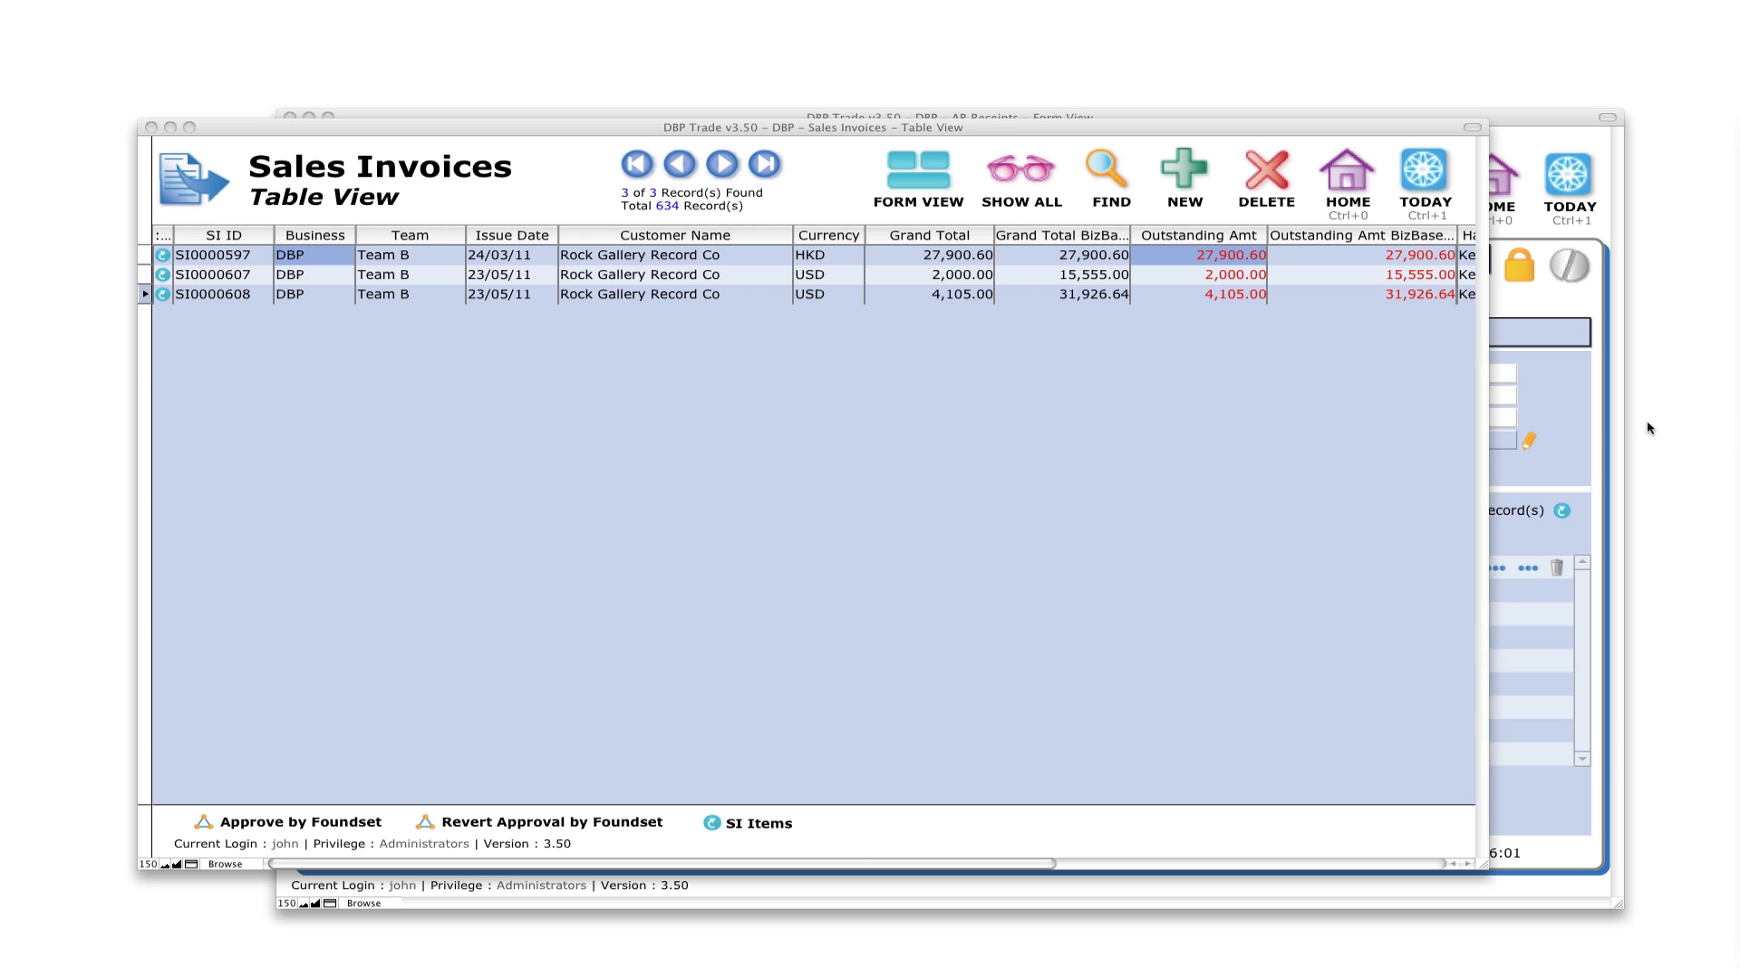
- Create a new AR receipt and assign company abbreviation RGR to it
{"action": "left_click", "coordinate": [1585, 418]}
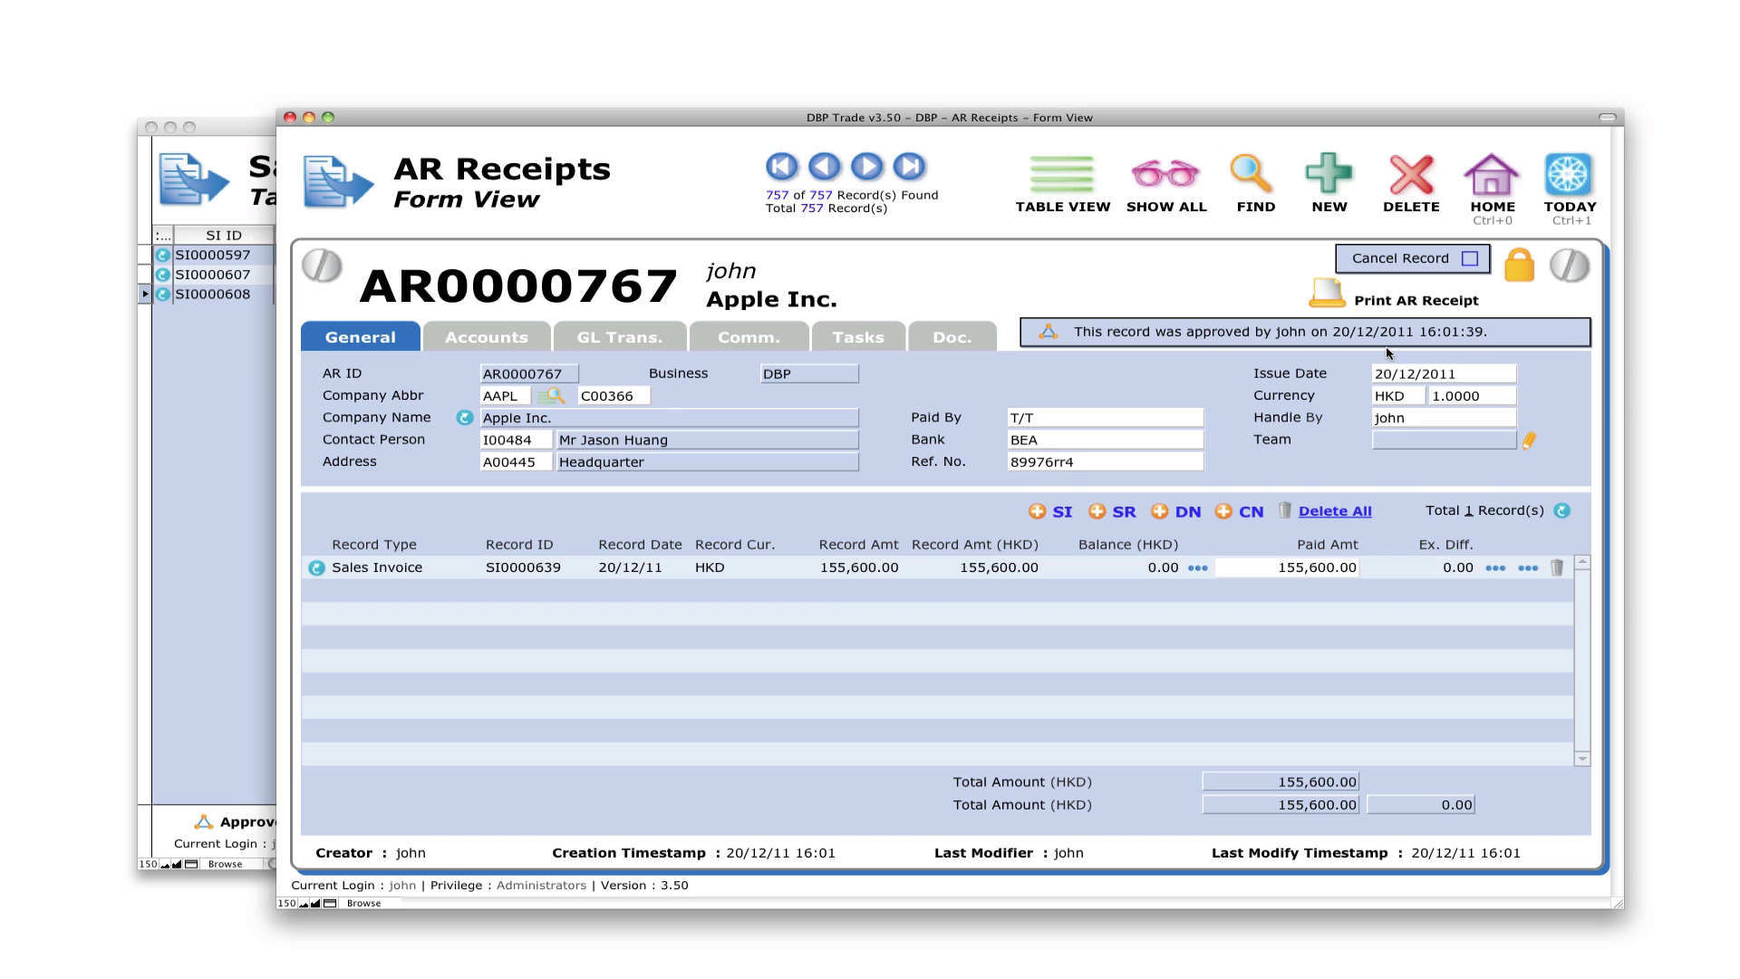
{"action": "left_click", "coordinate": [1342, 177]}
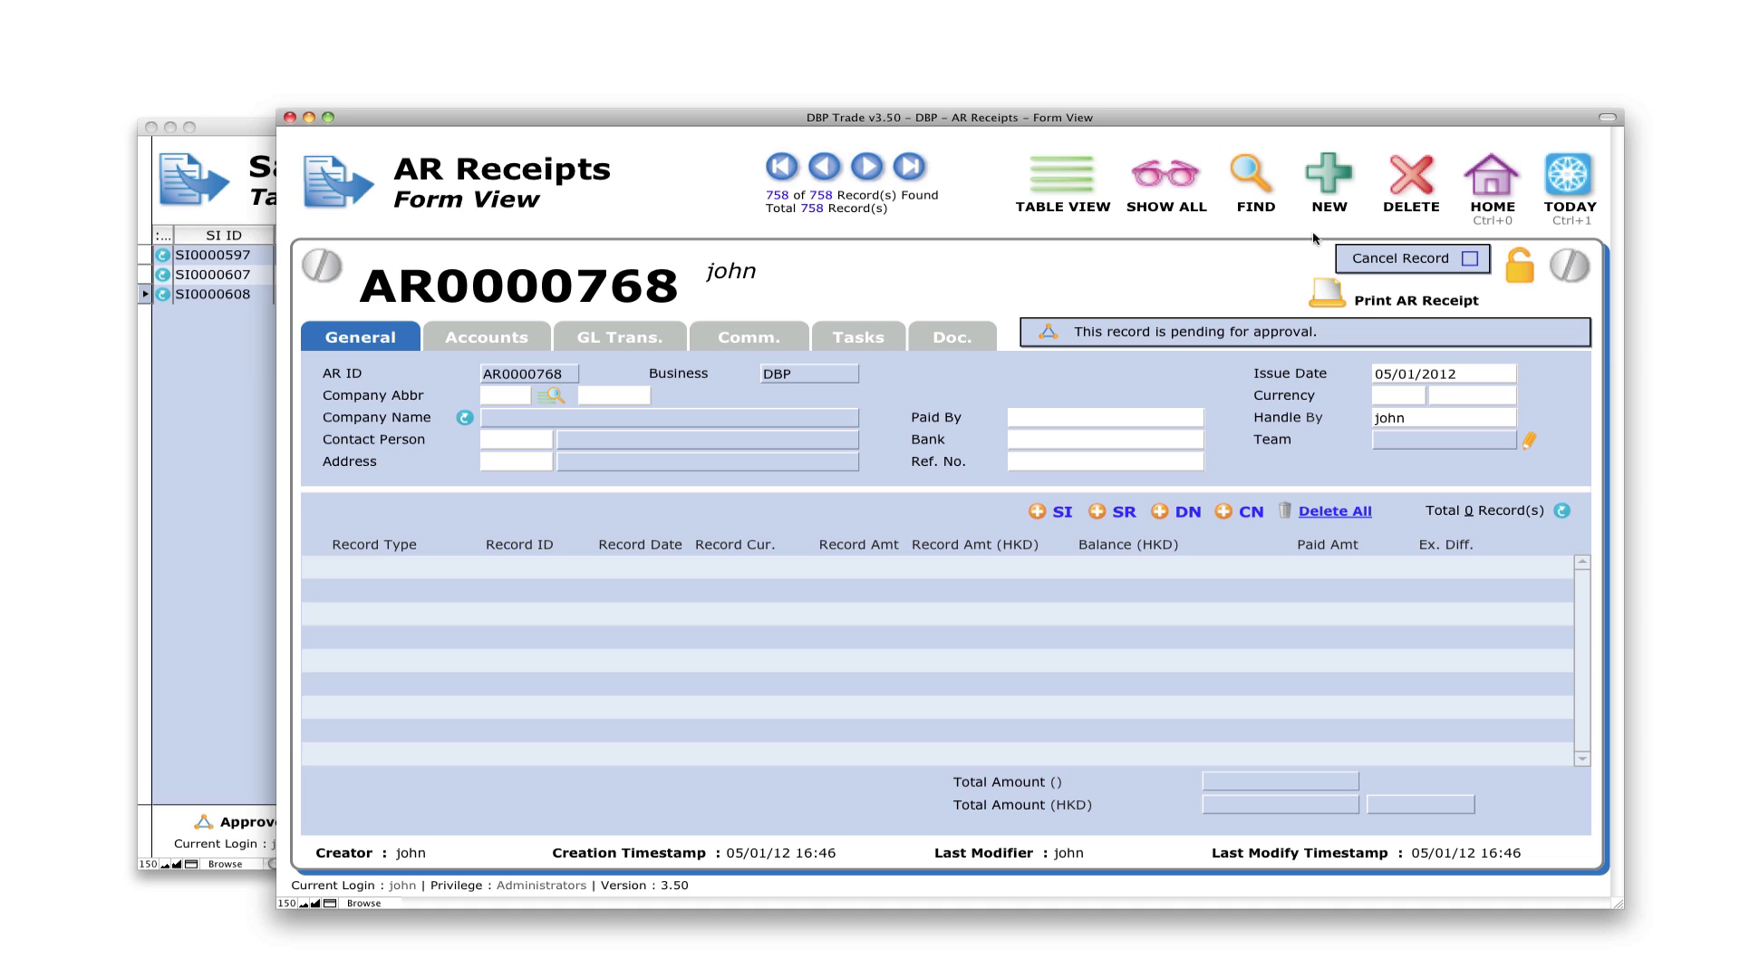
{"action": "left_click", "coordinate": [500, 396]}
{"action": "left_click", "coordinate": [500, 396]}
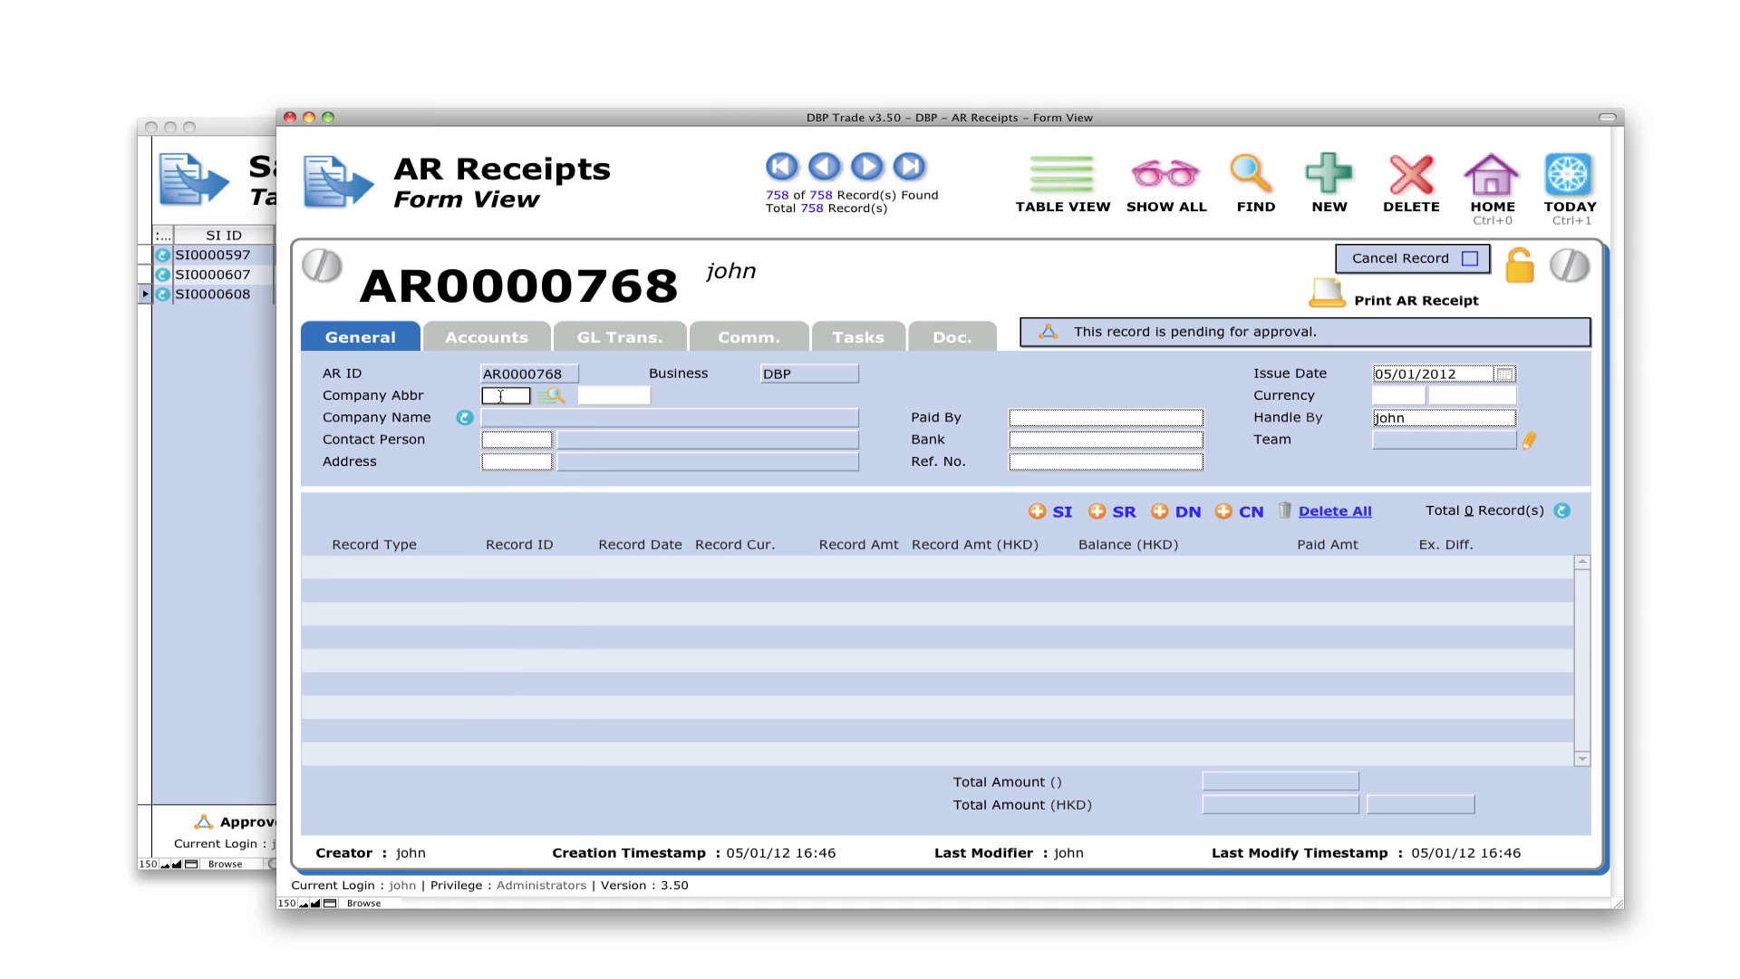
{"action": "type", "text": "RGR"}
{"action": "left_click", "coordinate": [705, 401]}
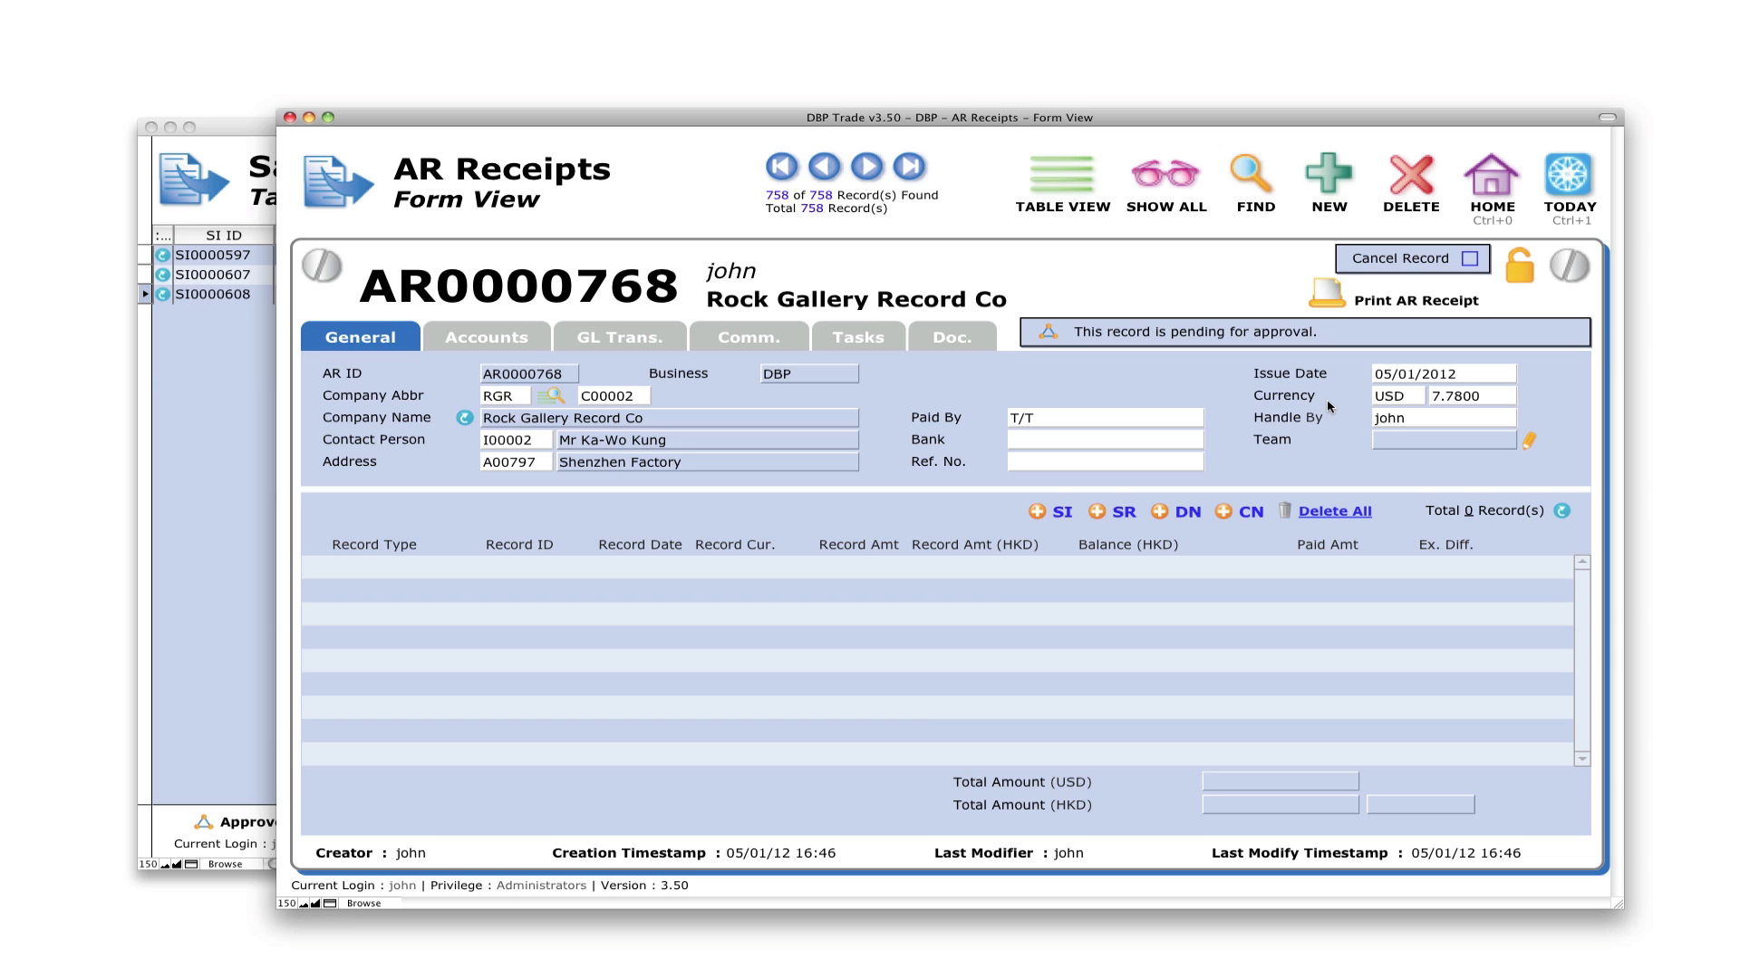
- Set the AR receipt's currency to EUR, its bank to Bank of America and its reference number to 123456
{"action": "left_click", "coordinate": [1395, 408]}
{"action": "left_click", "coordinate": [1394, 498]}
{"action": "left_click", "coordinate": [1058, 441]}
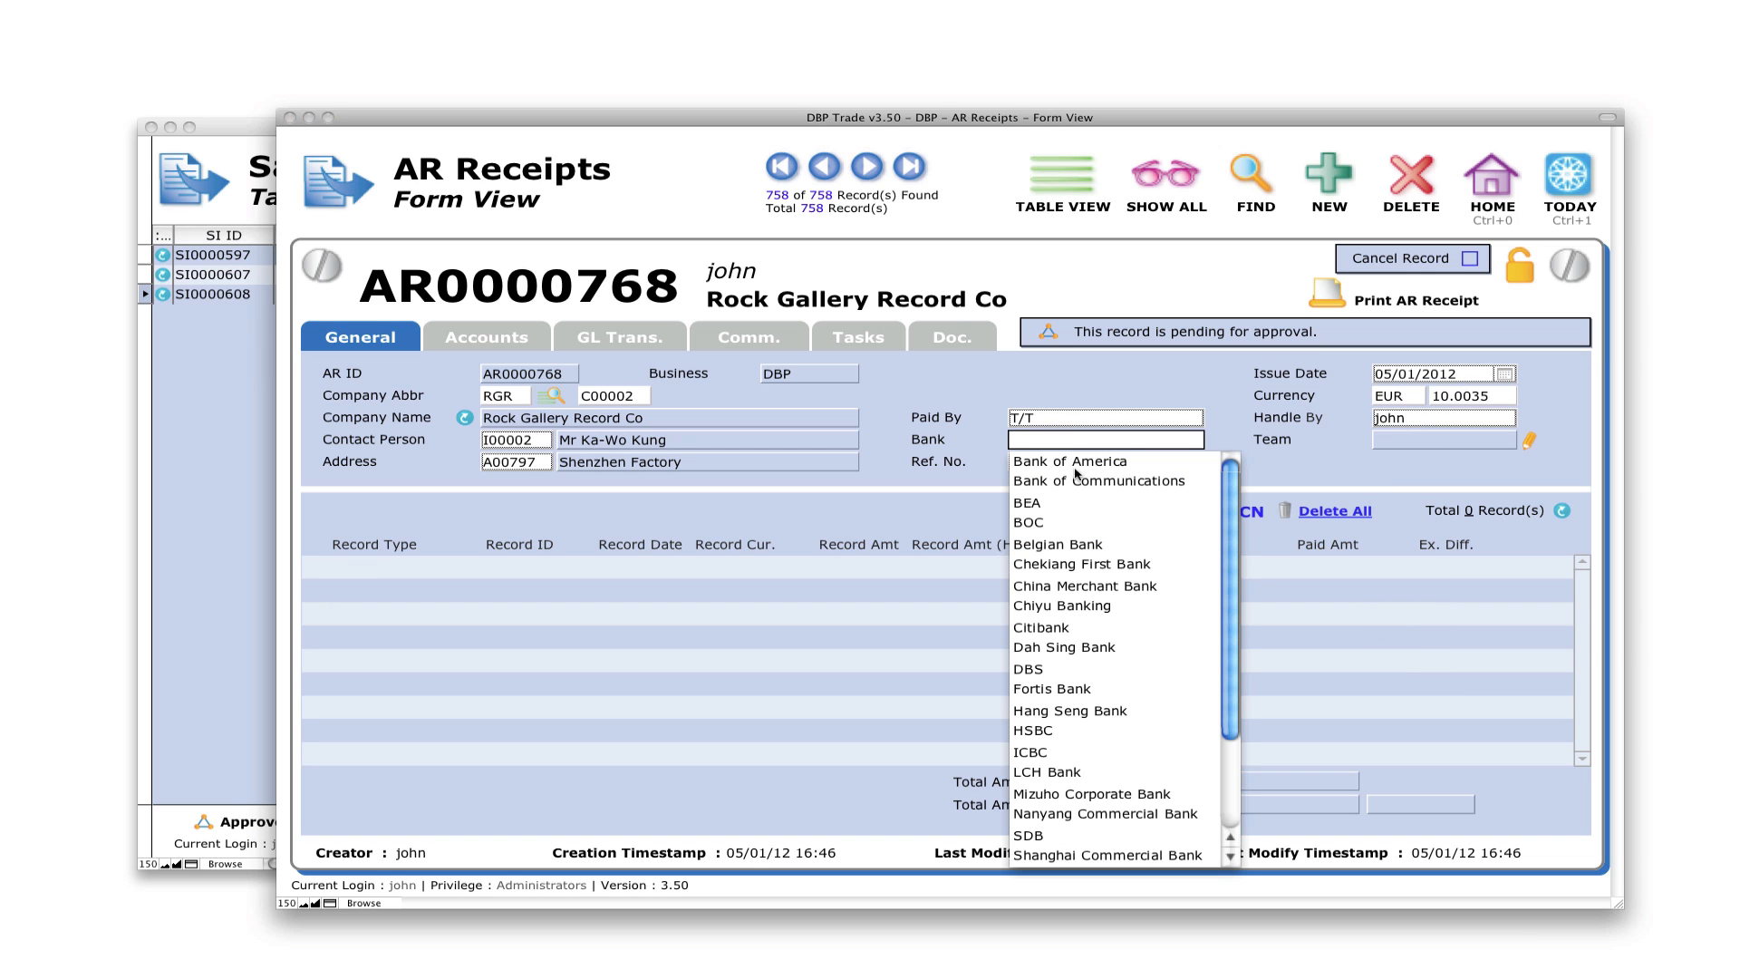
{"action": "left_click", "coordinate": [1092, 464]}
{"action": "left_click", "coordinate": [1075, 464]}
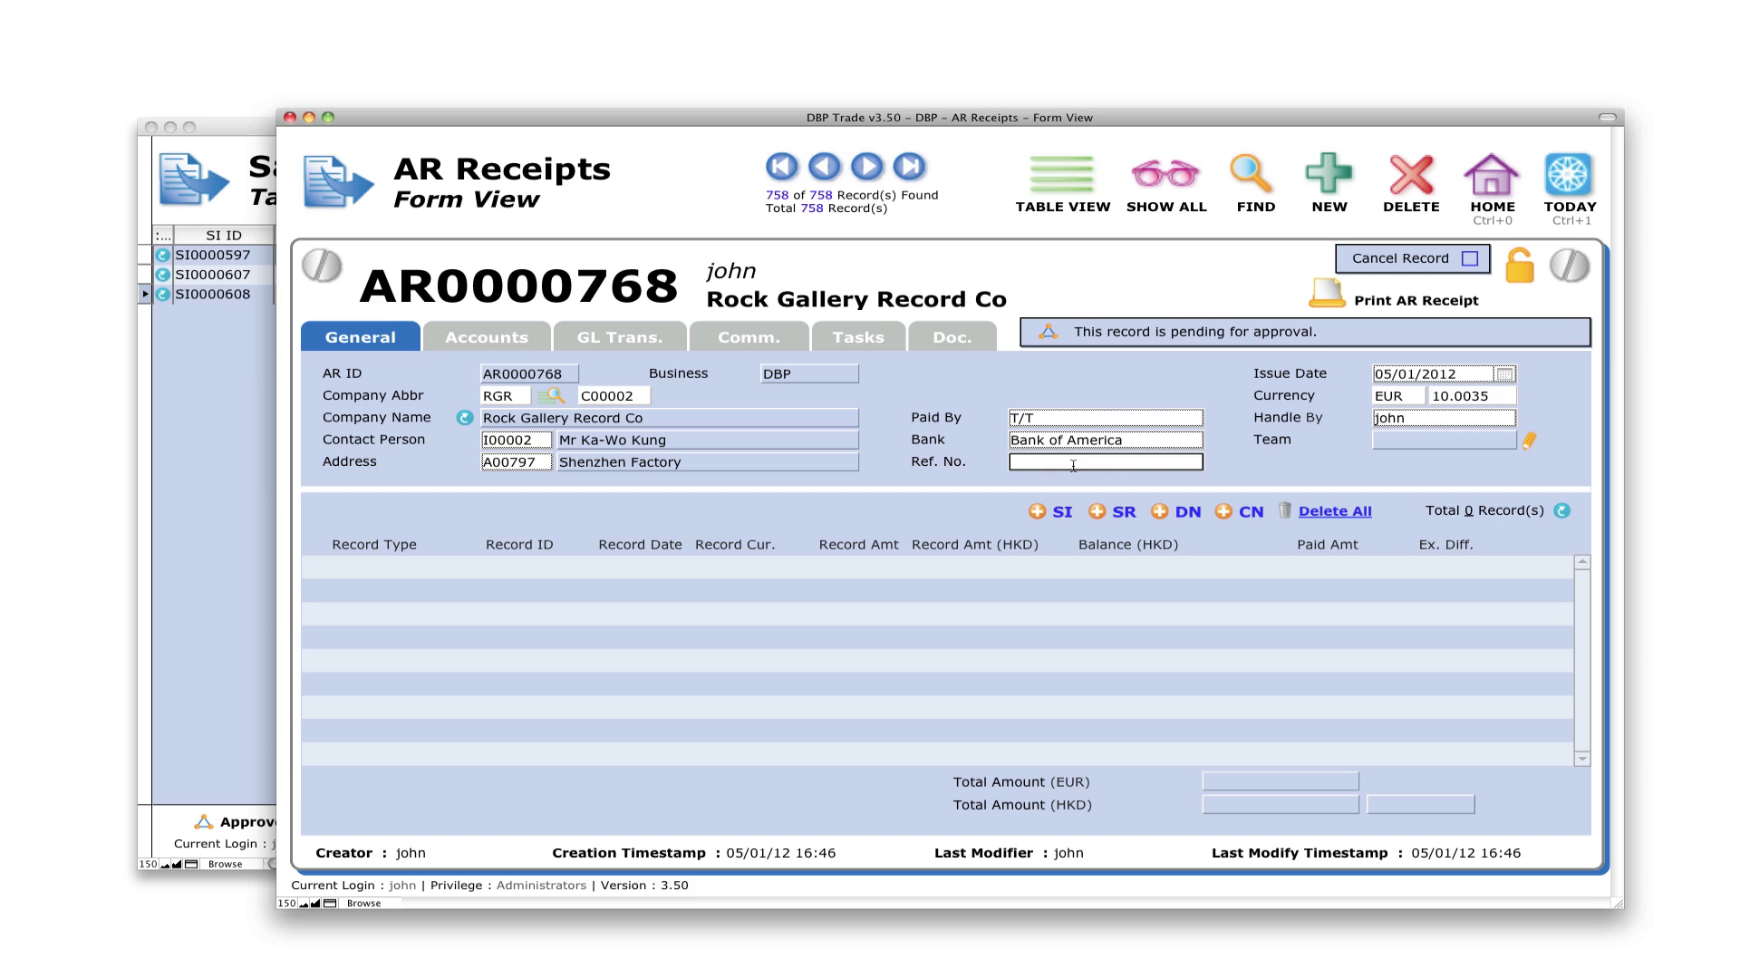
{"action": "type", "text": "123456"}
{"action": "left_click", "coordinate": [1276, 465]}
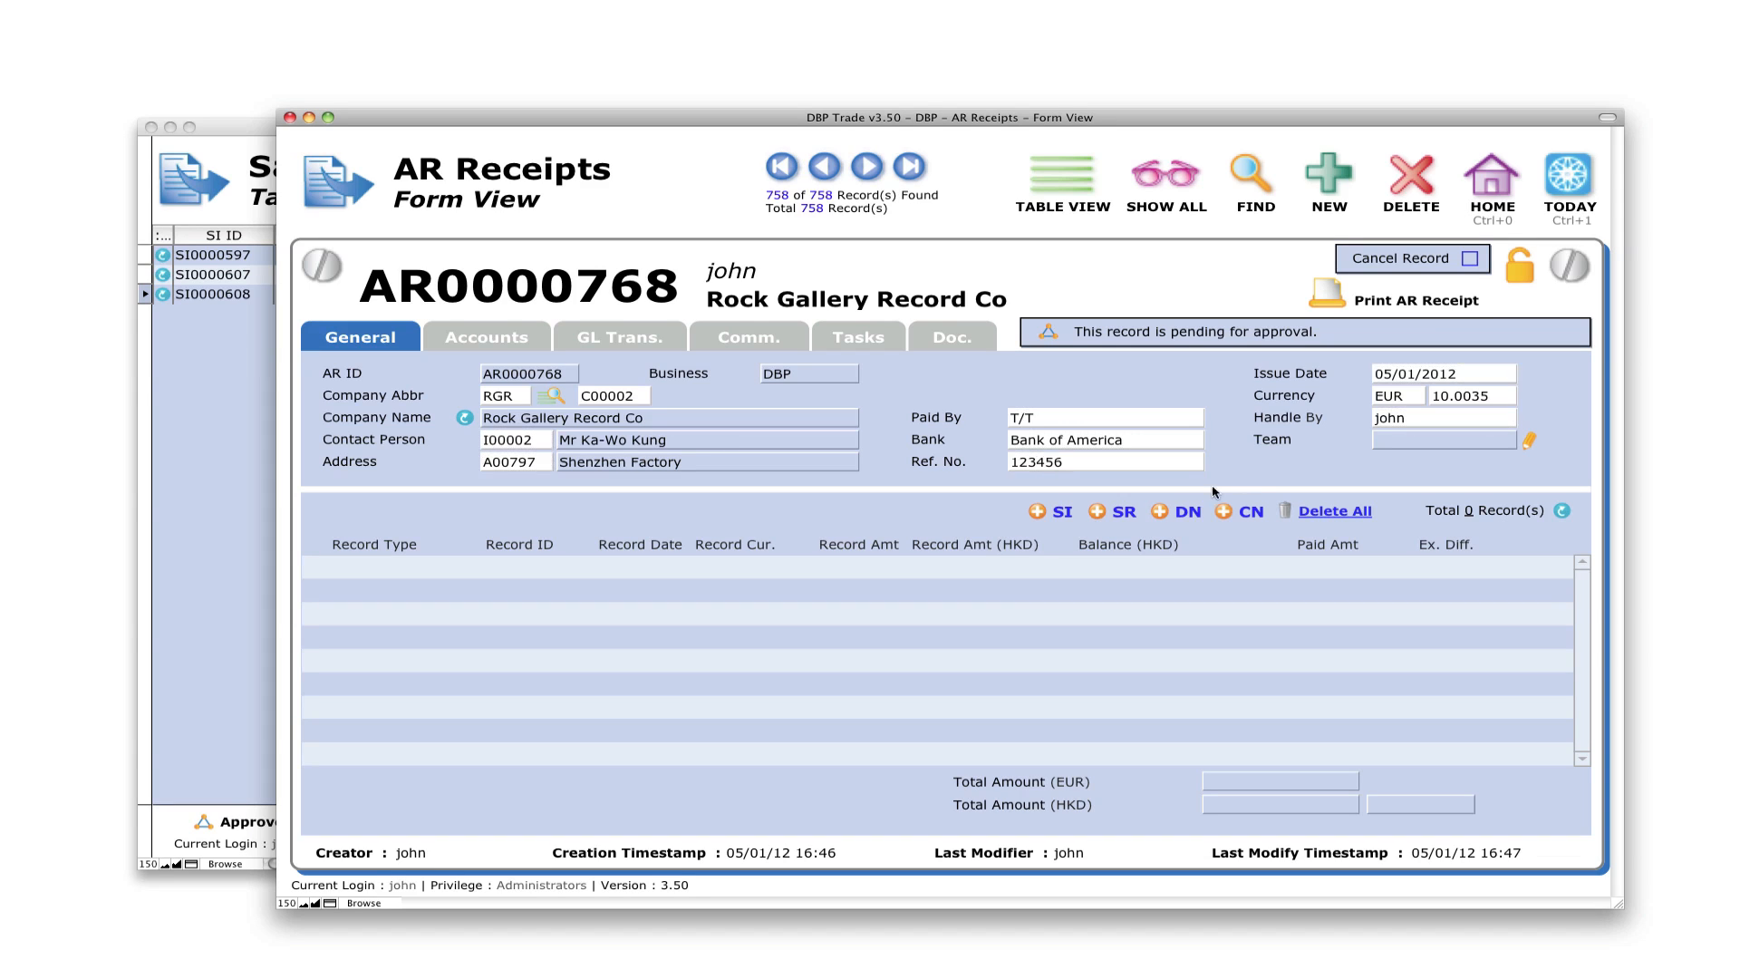
- Add all of Rock Gallery Record Co's outstanding sales invoices to the AR receipt
{"action": "left_click", "coordinate": [1039, 513]}
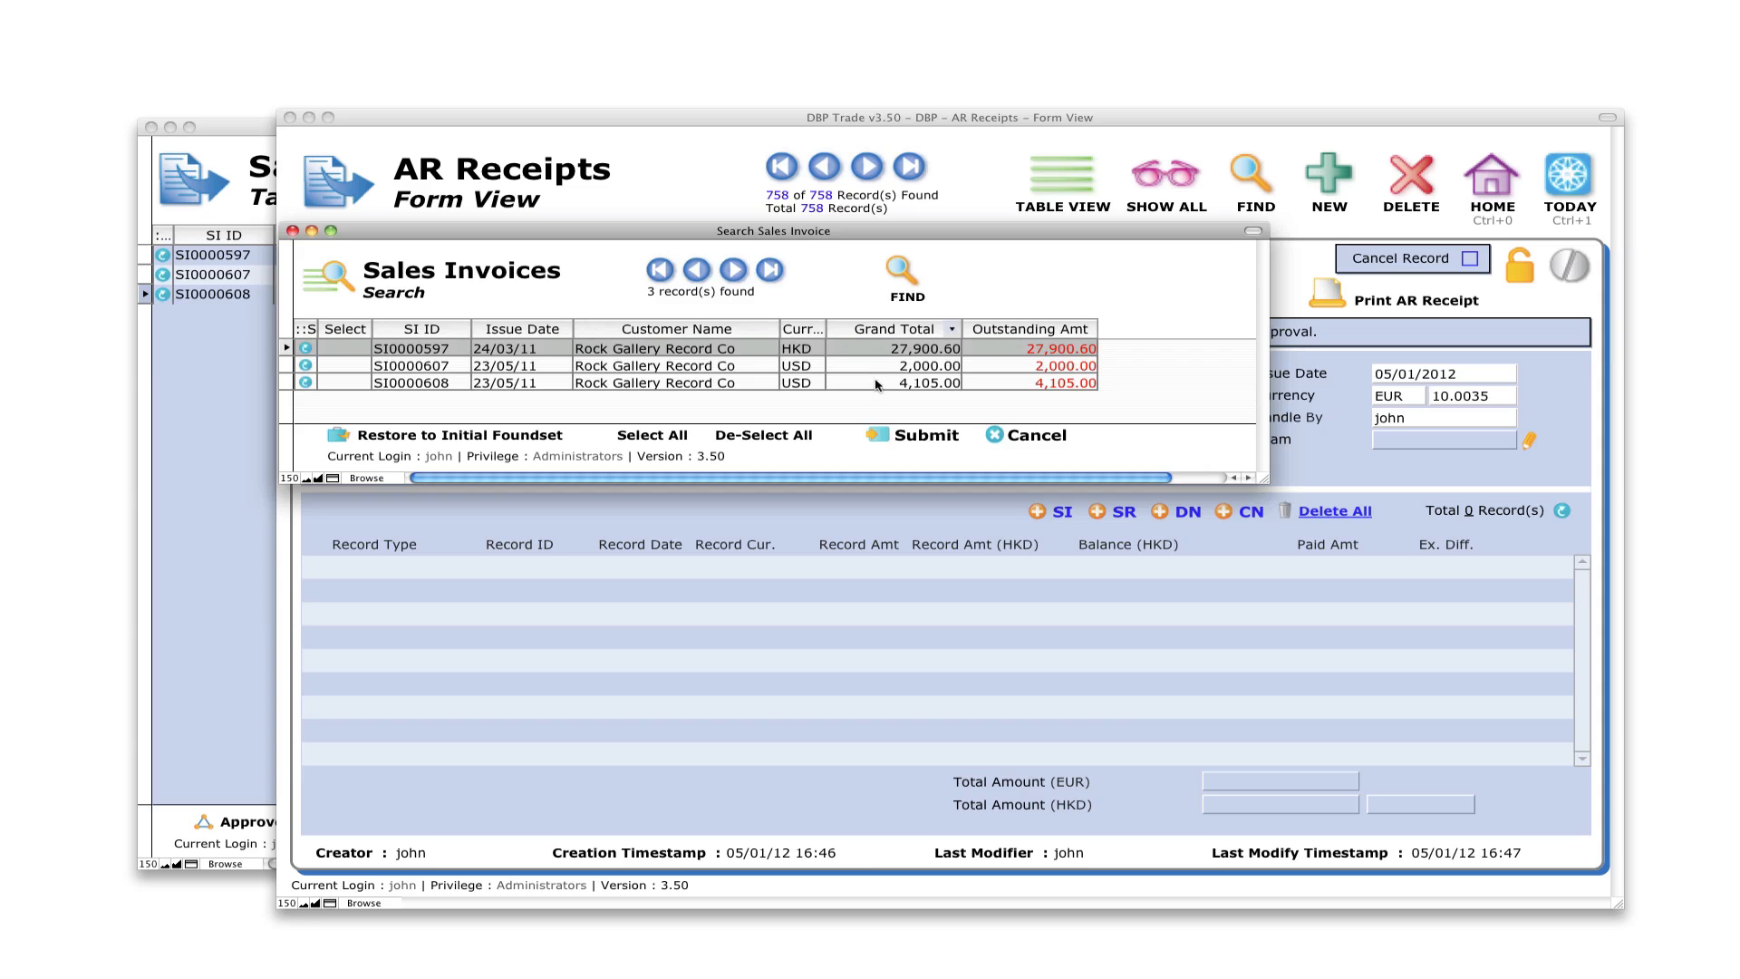
{"action": "left_click", "coordinate": [678, 436]}
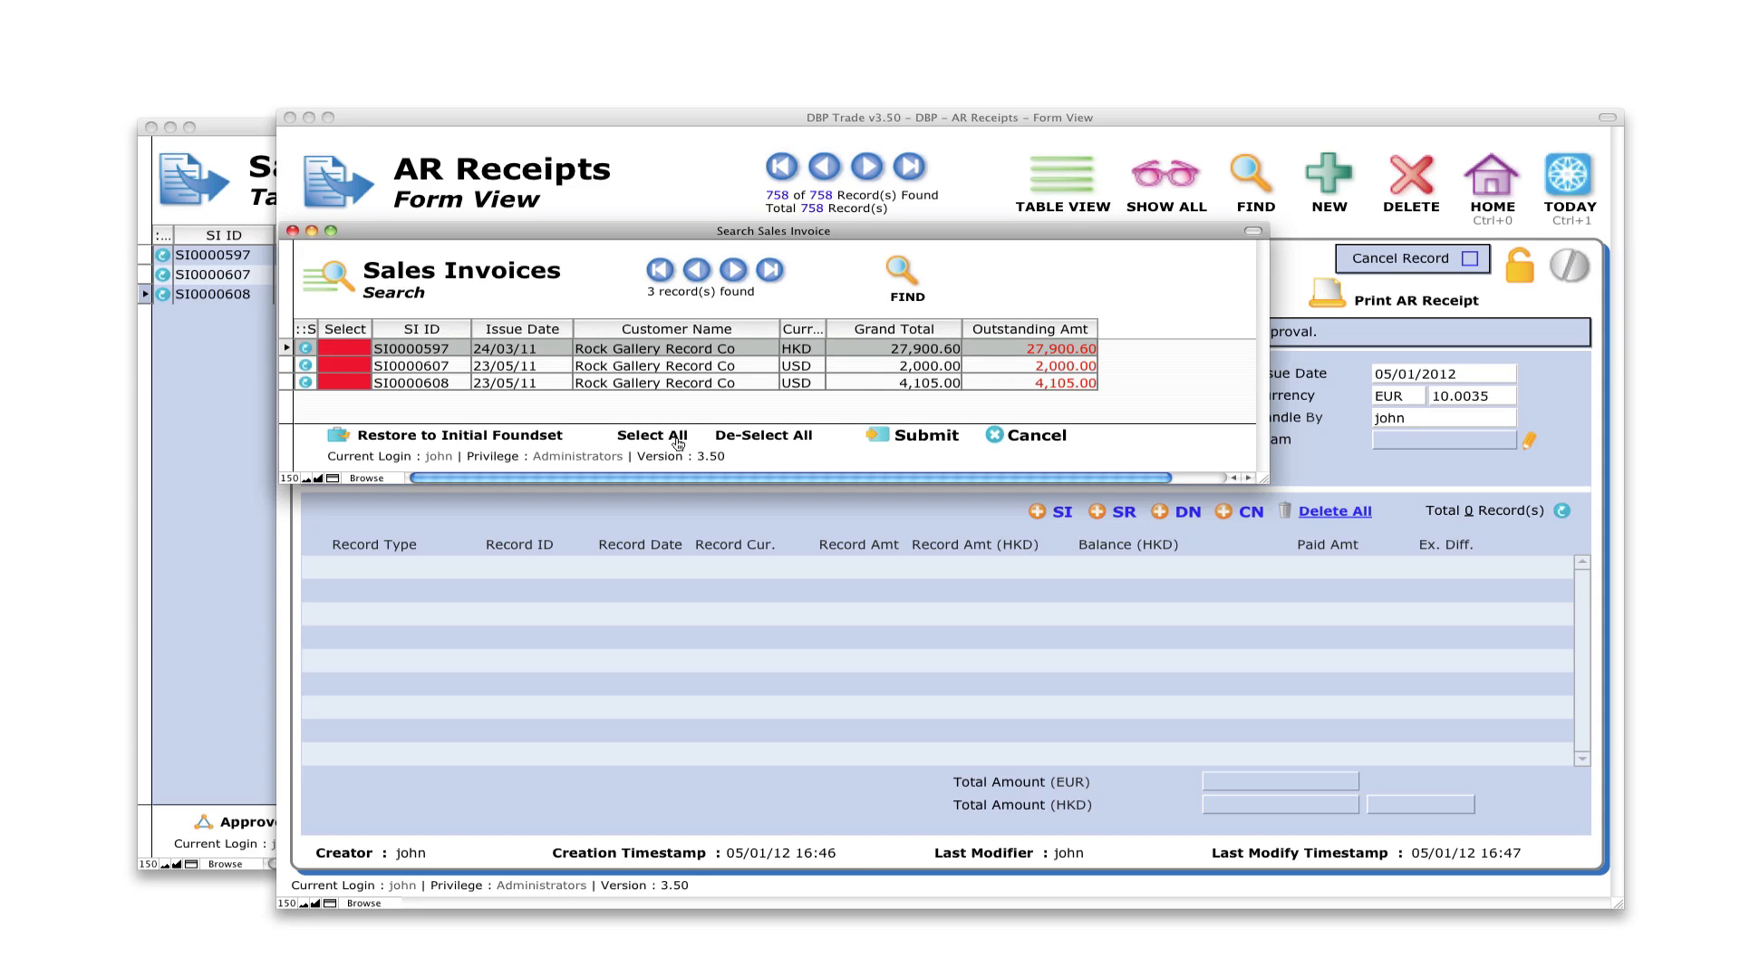
{"action": "left_click", "coordinate": [926, 436]}
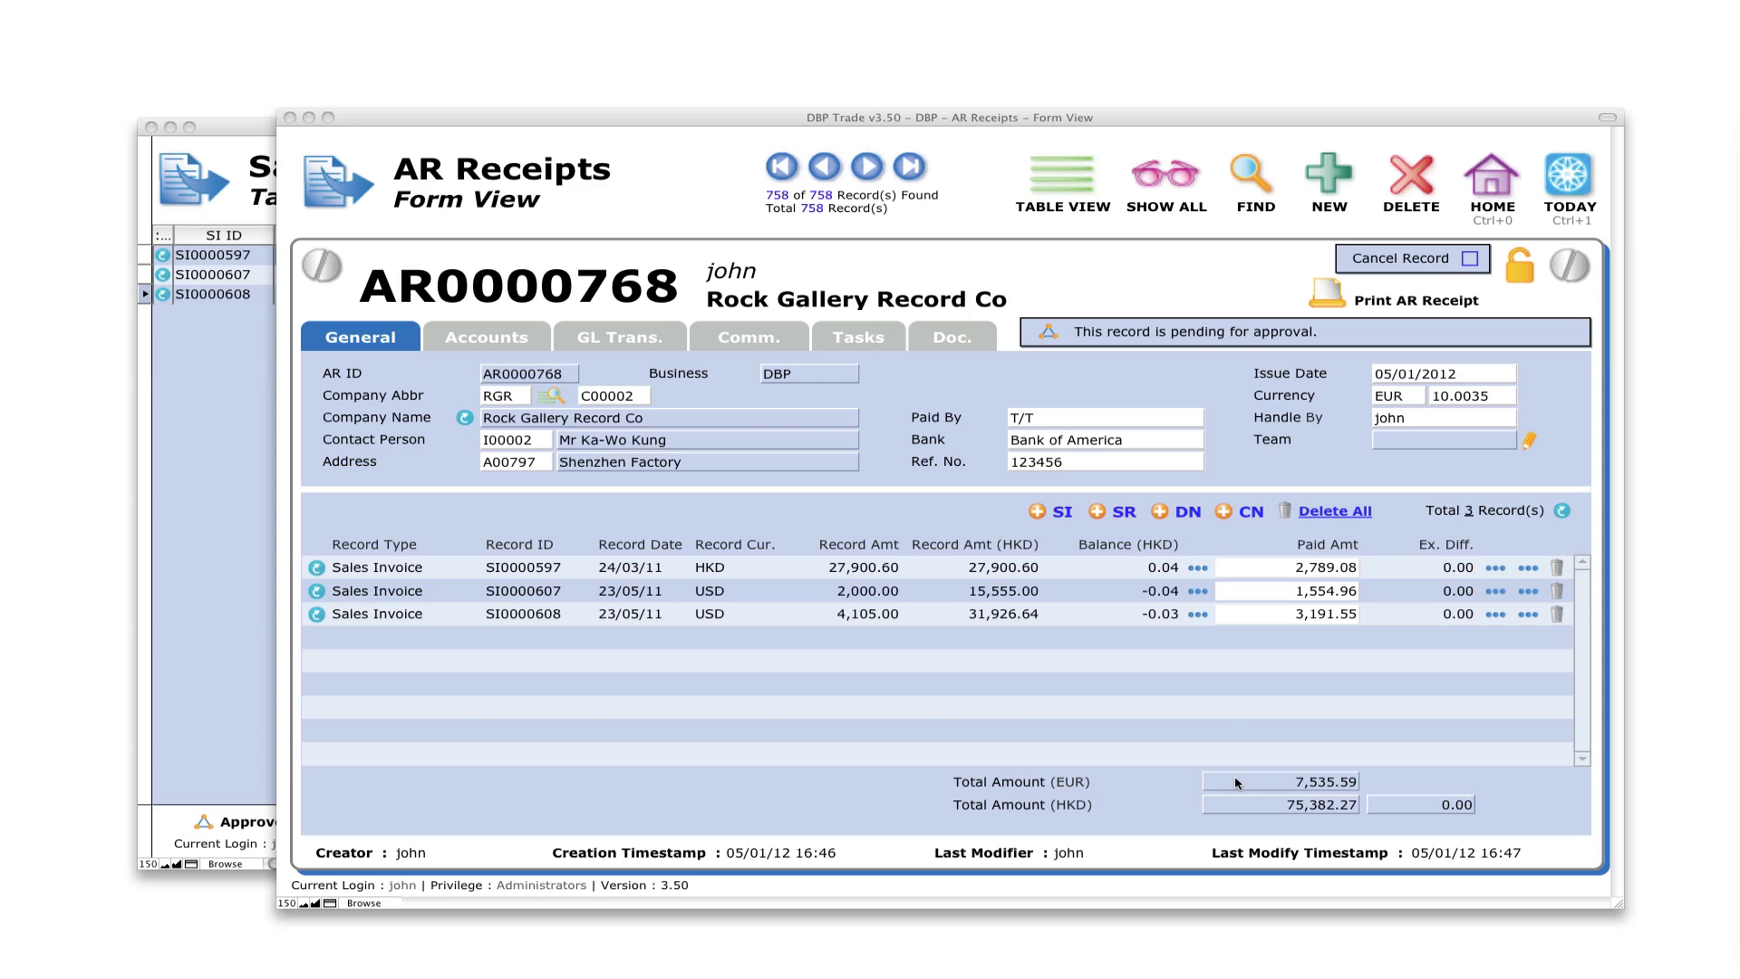
- Set the HKD sales invoice's paid amount to 2789.49 and accept entering the extra amount as exchange difference
{"action": "left_click", "coordinate": [1292, 569]}
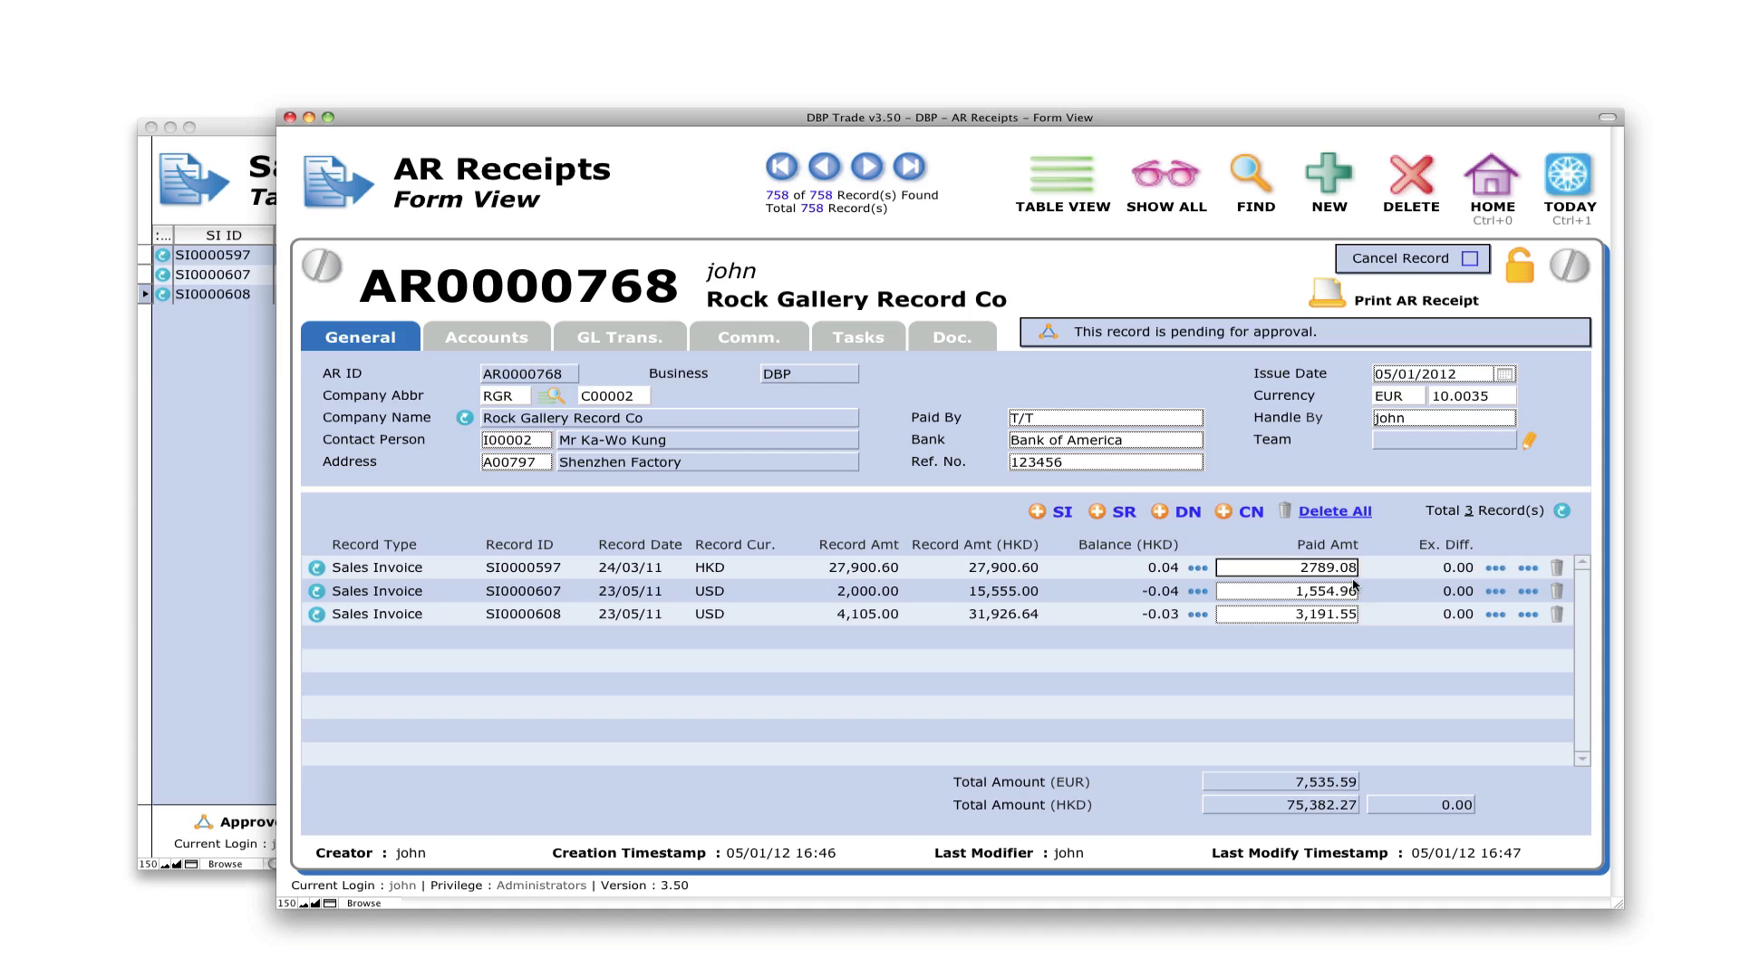
{"action": "key", "text": "BackSpace"}
{"action": "key", "text": "BackSpace"}
{"action": "type", "text": "49"}
{"action": "left_click", "coordinate": [1402, 537]}
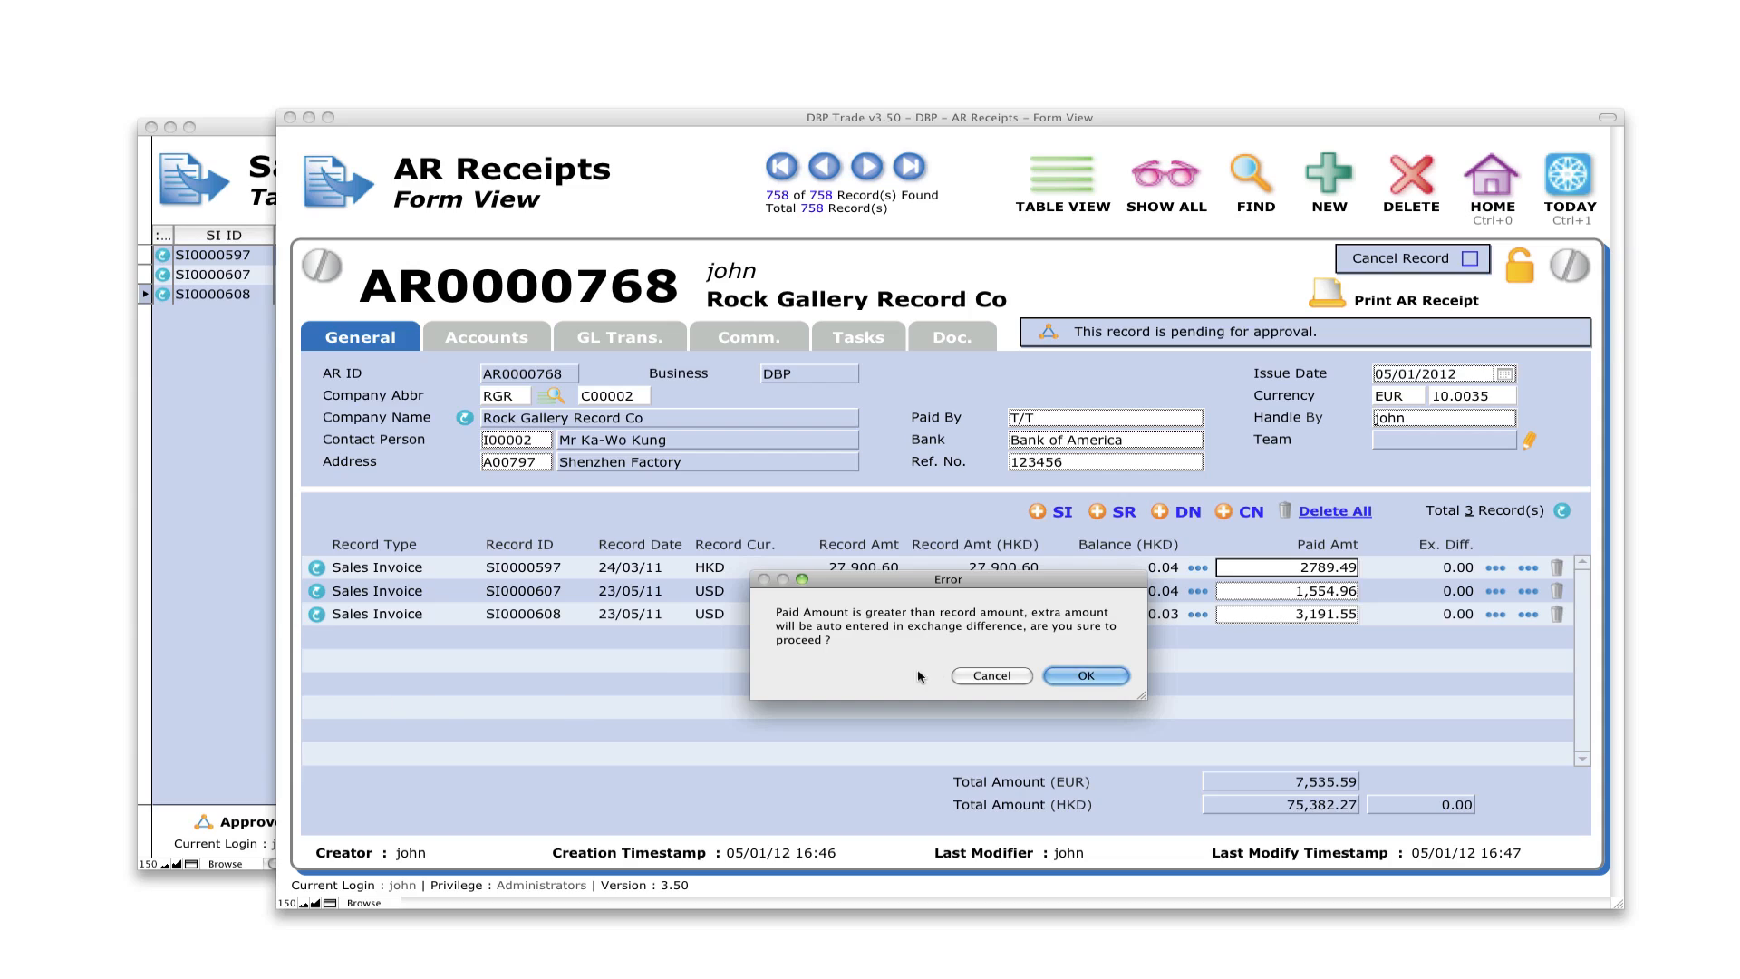
{"action": "left_click", "coordinate": [1087, 675]}
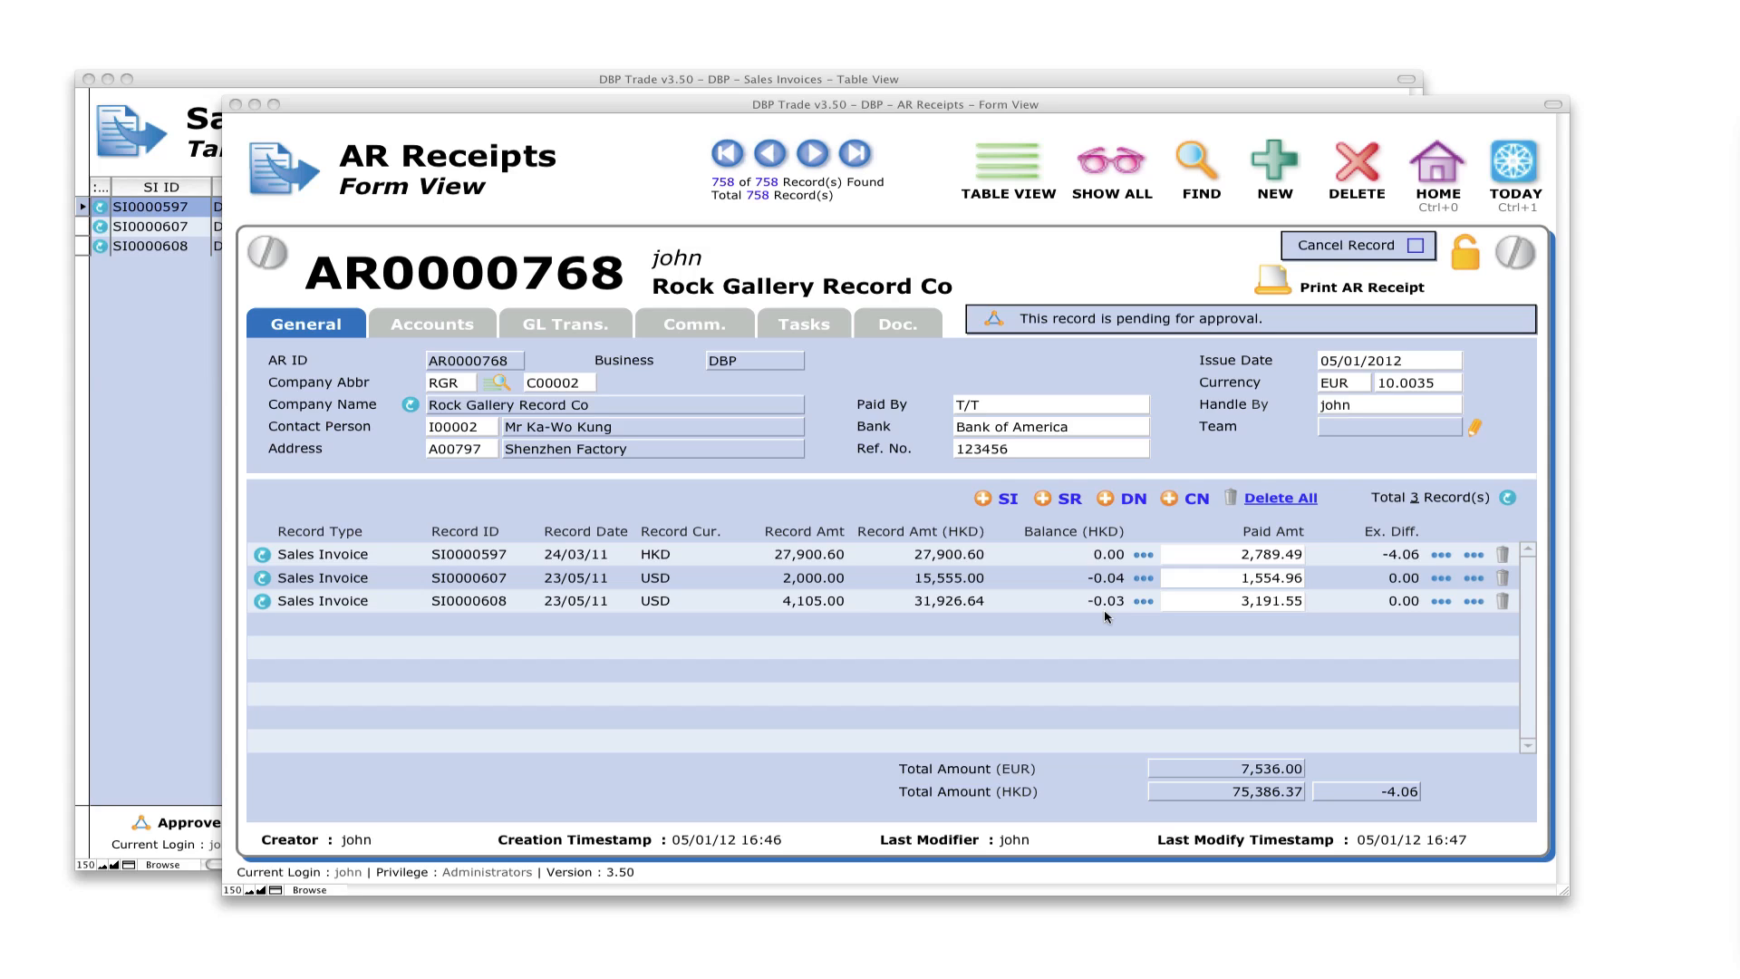
- Move the balances of both USD sales invoices to exchange difference and check the outstanding amounts in Sales Invoices
{"action": "left_click", "coordinate": [1443, 605]}
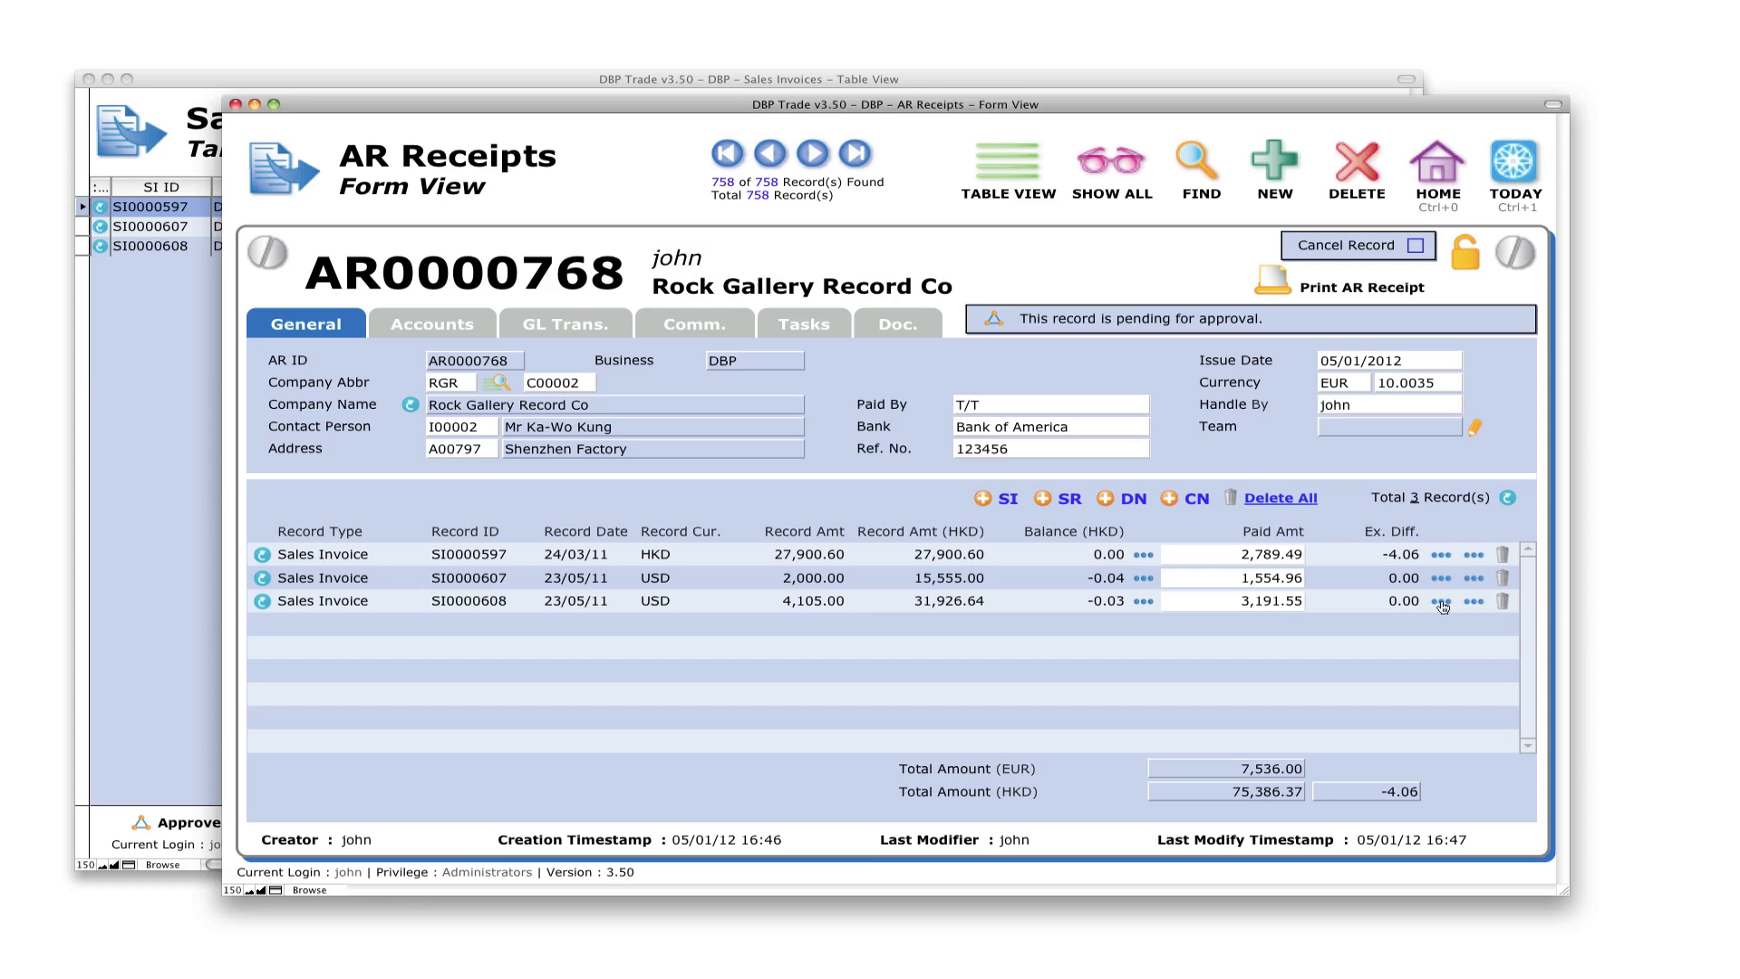
{"action": "left_click", "coordinate": [1443, 605]}
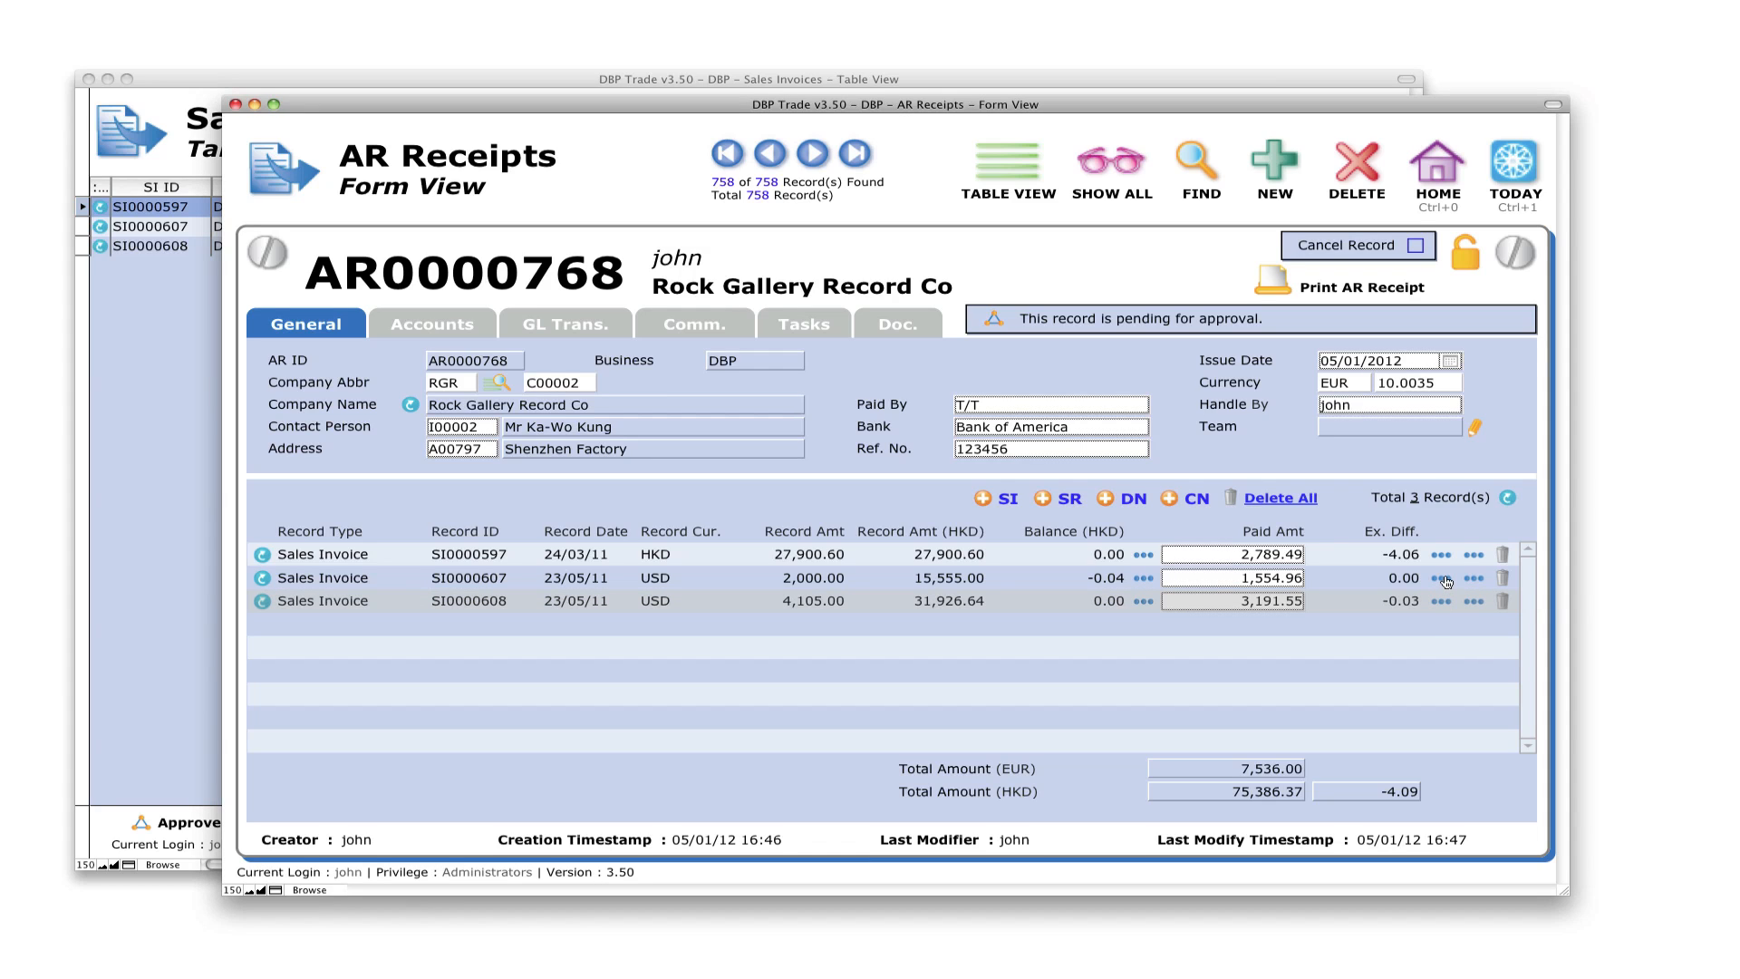
{"action": "left_click", "coordinate": [1443, 581]}
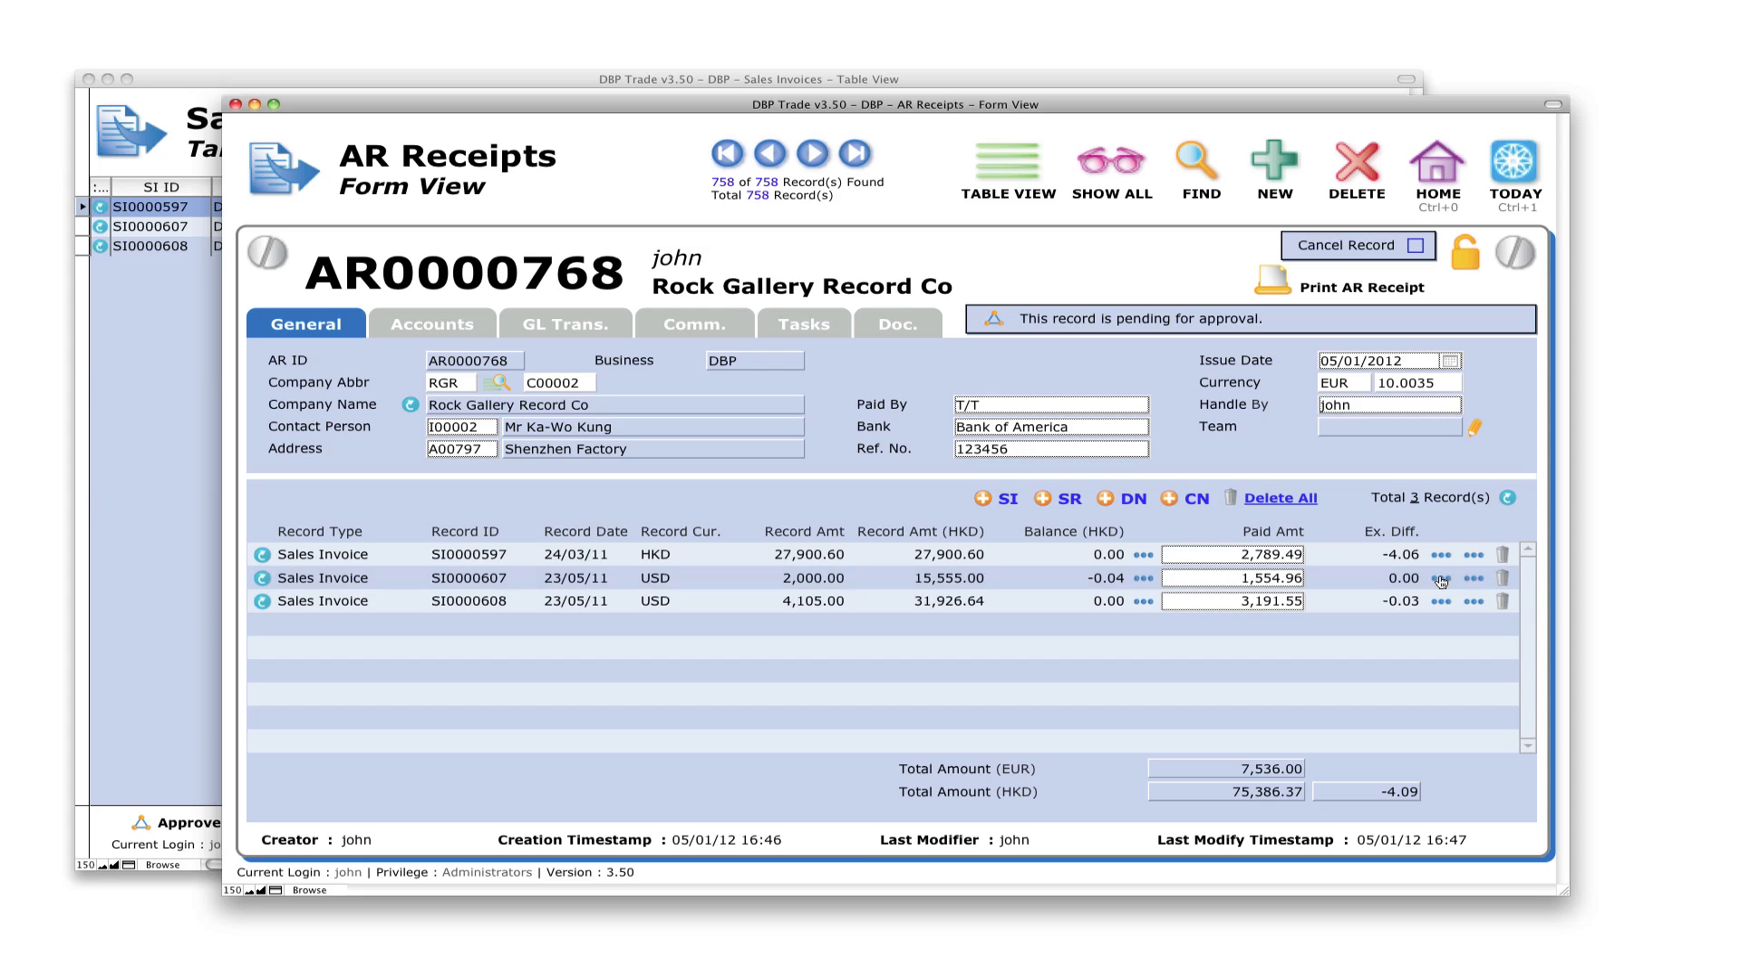
{"action": "left_click", "coordinate": [1442, 581]}
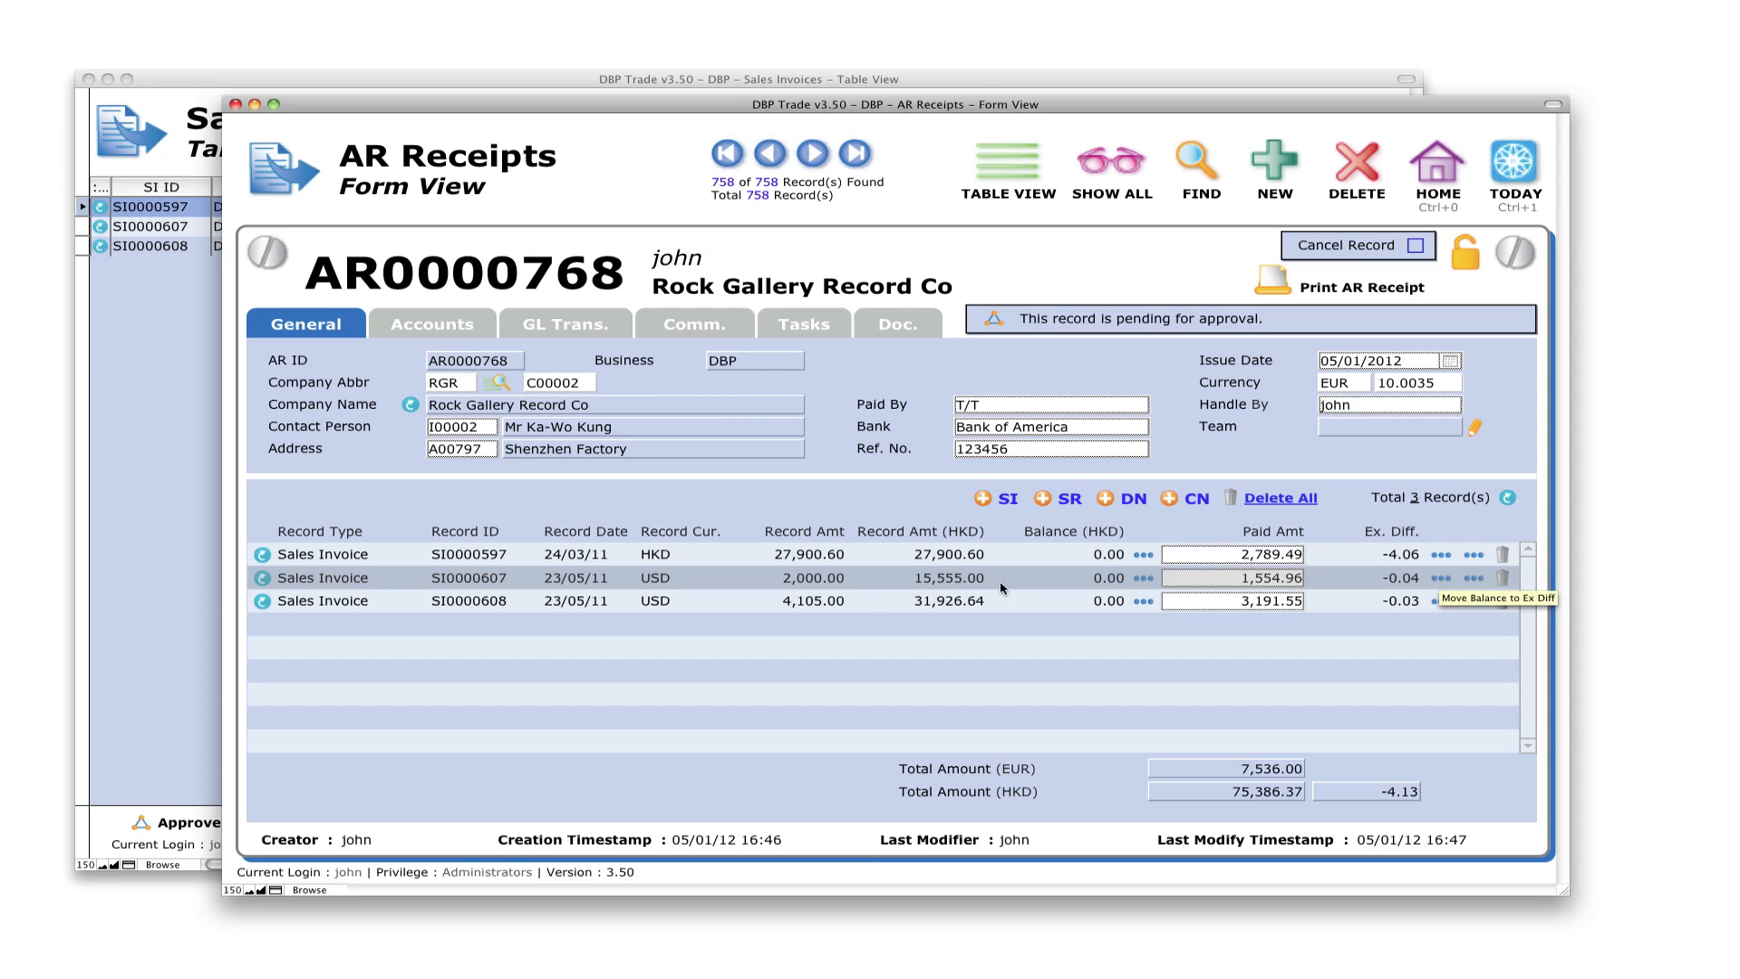
{"action": "left_click", "coordinate": [142, 497]}
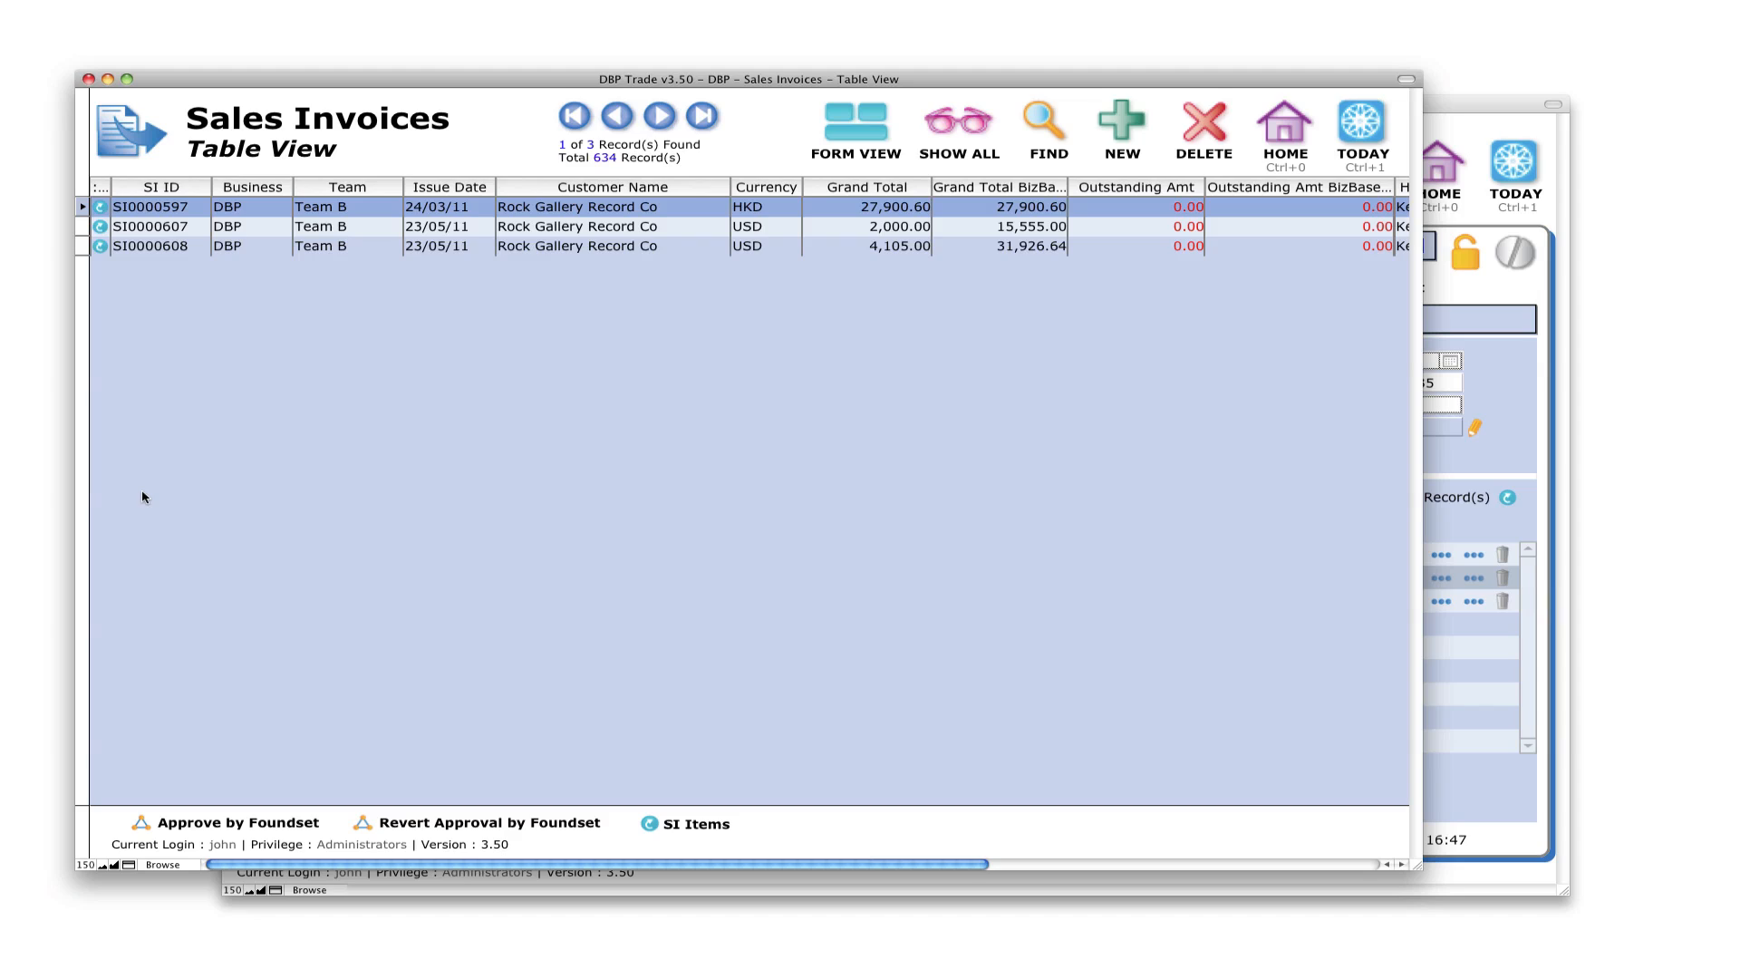